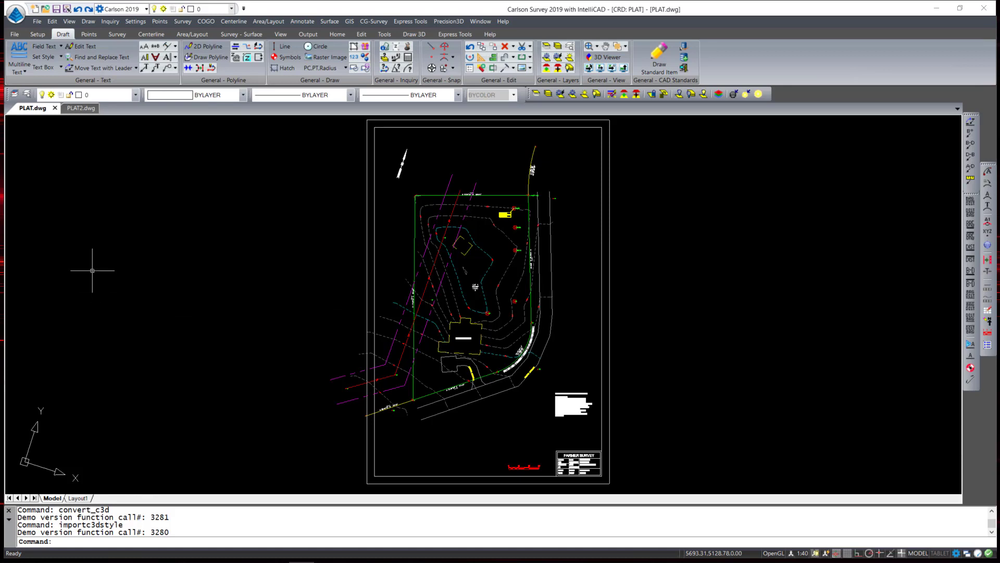
Step: In PLAT2.dwg, window-select all the red boundary and cyan dashed linework
{"action": "left_click", "coordinate": [77, 108]}
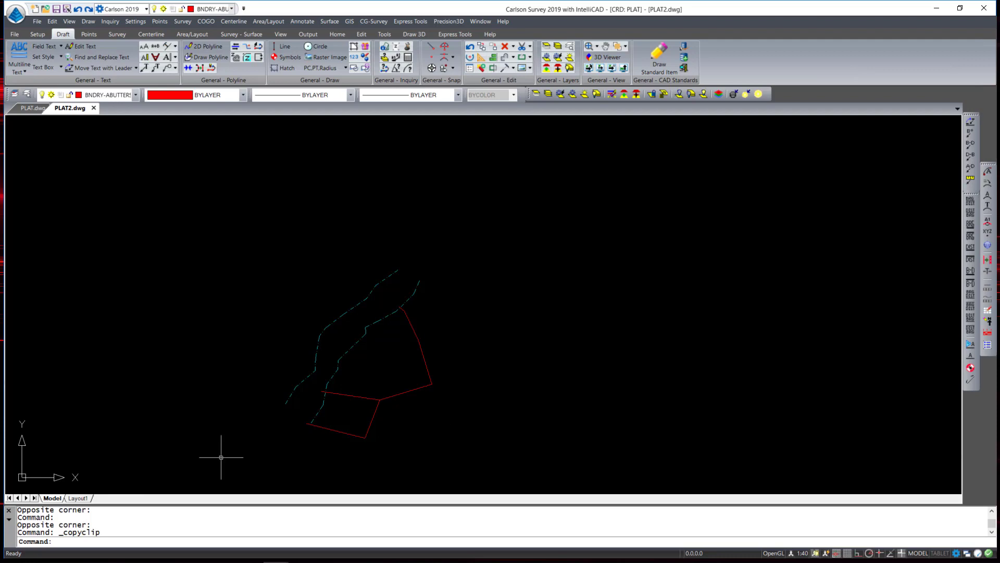
{"action": "left_click", "coordinate": [266, 449]}
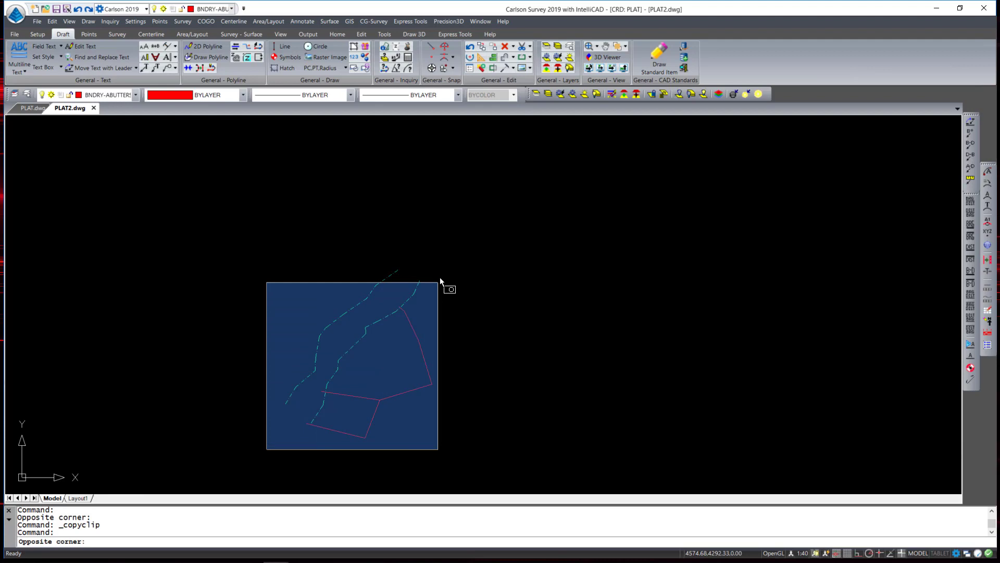
{"action": "left_click", "coordinate": [461, 247]}
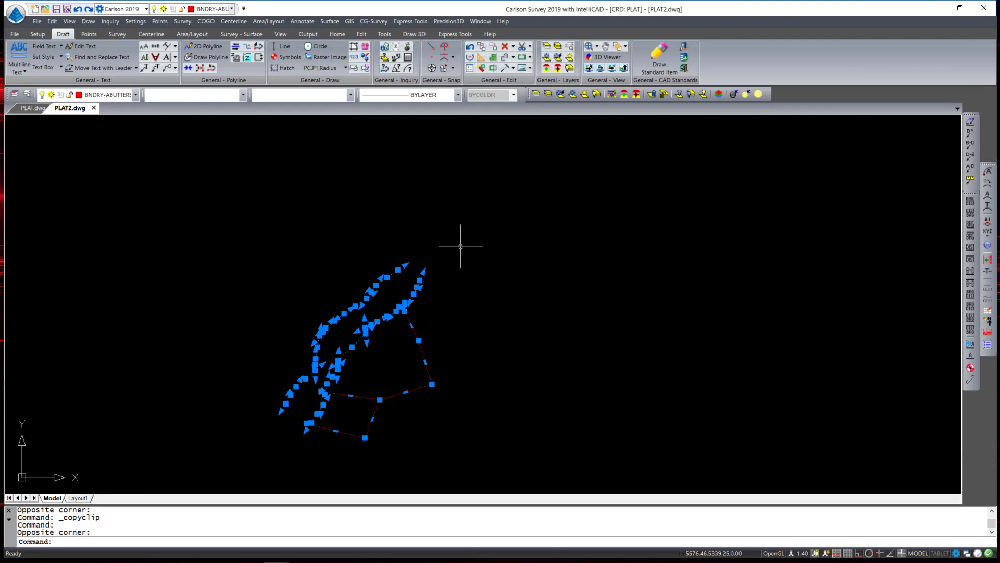
{"action": "left_click", "coordinate": [51, 22]}
{"action": "mouse_move", "coordinate": [67, 59]}
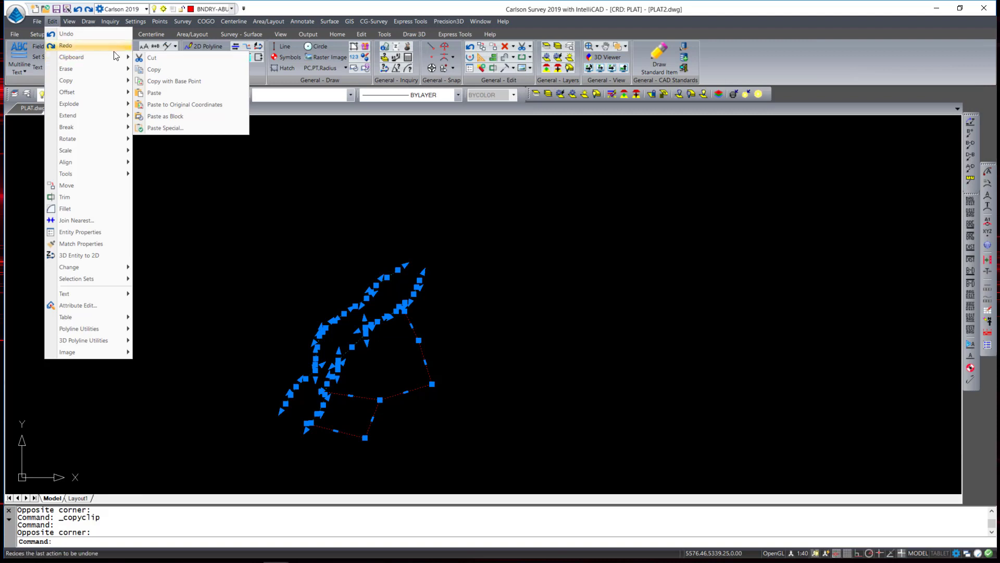
Step: Copy the selected PLAT2 linework to the clipboard and return to PLAT.dwg
{"action": "left_click", "coordinate": [160, 69]}
{"action": "key", "text": "Escape"}
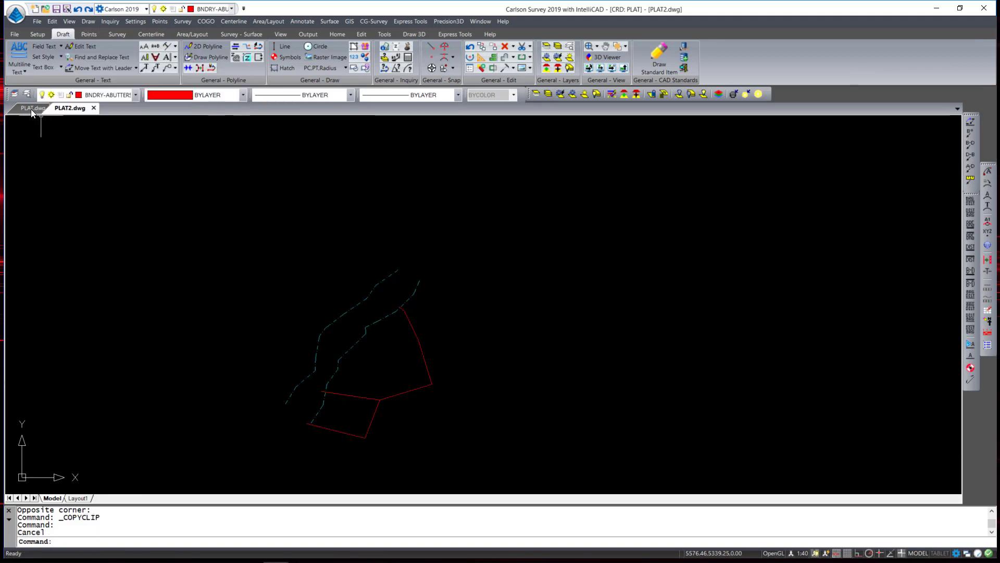
{"action": "left_click", "coordinate": [30, 108]}
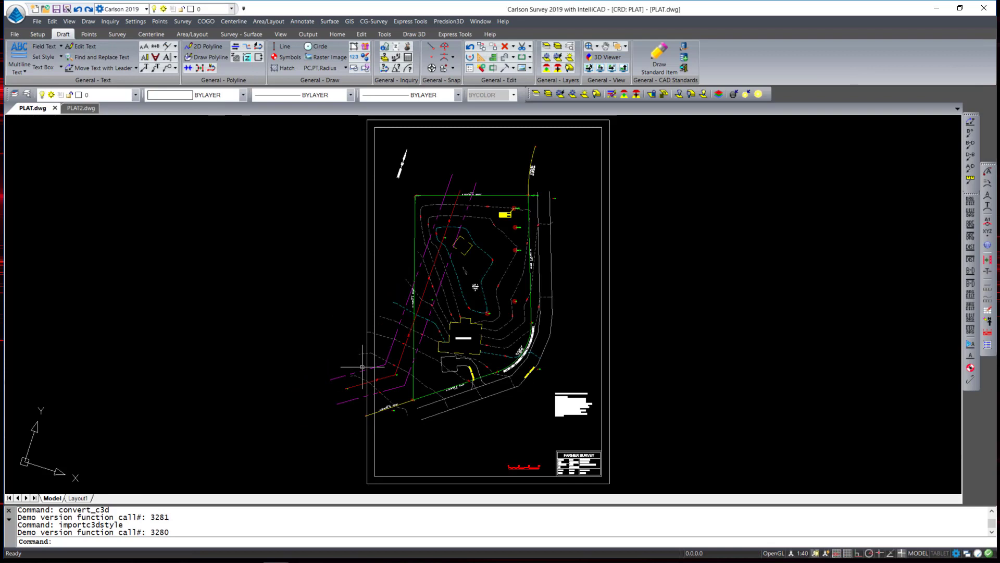
Step: Paste the copied linework into PLAT.dwg at its original coordinates
{"action": "left_click", "coordinate": [52, 23]}
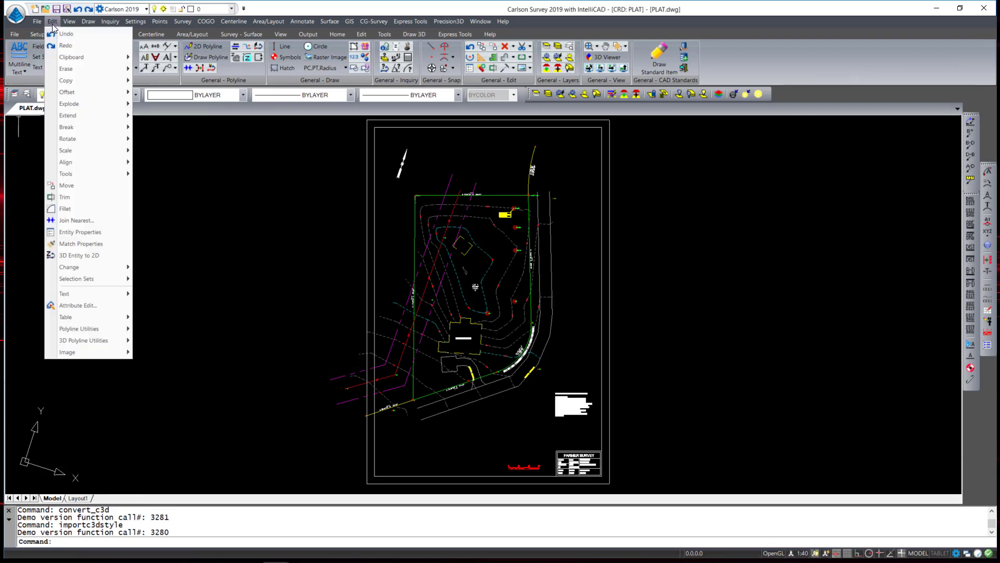
{"action": "mouse_move", "coordinate": [72, 58]}
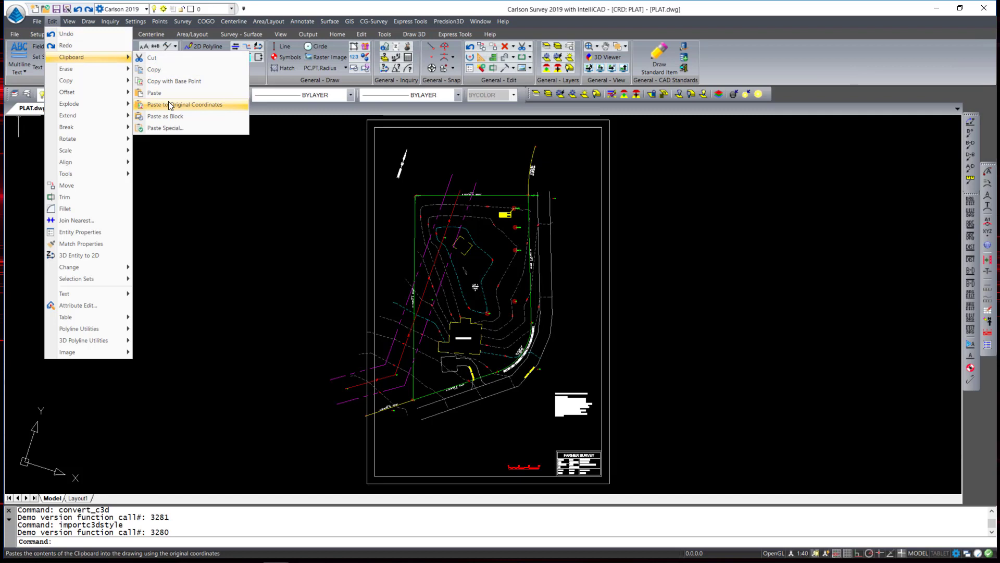
{"action": "left_click", "coordinate": [210, 176]}
{"action": "left_click", "coordinate": [234, 165]}
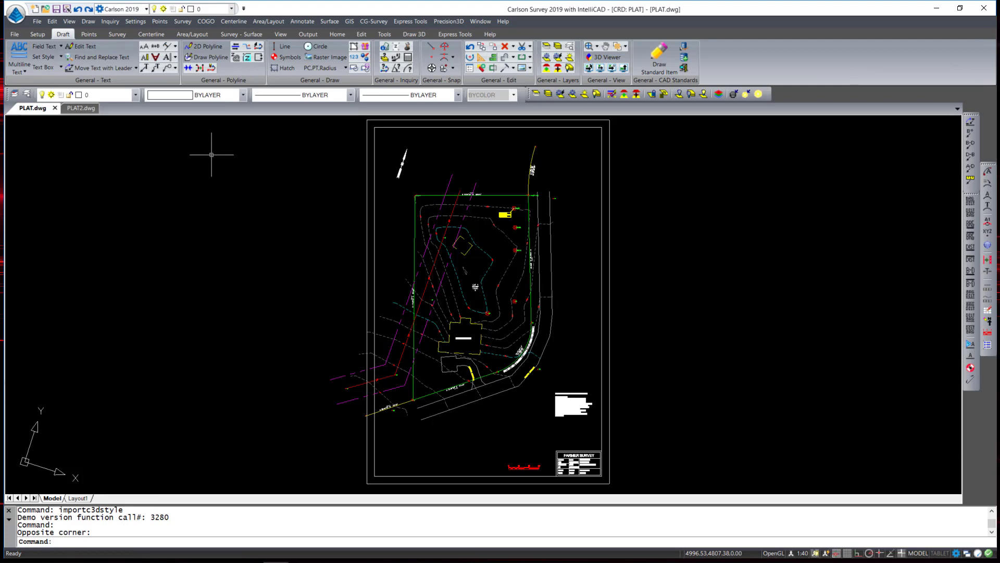
{"action": "right_click", "coordinate": [211, 154]}
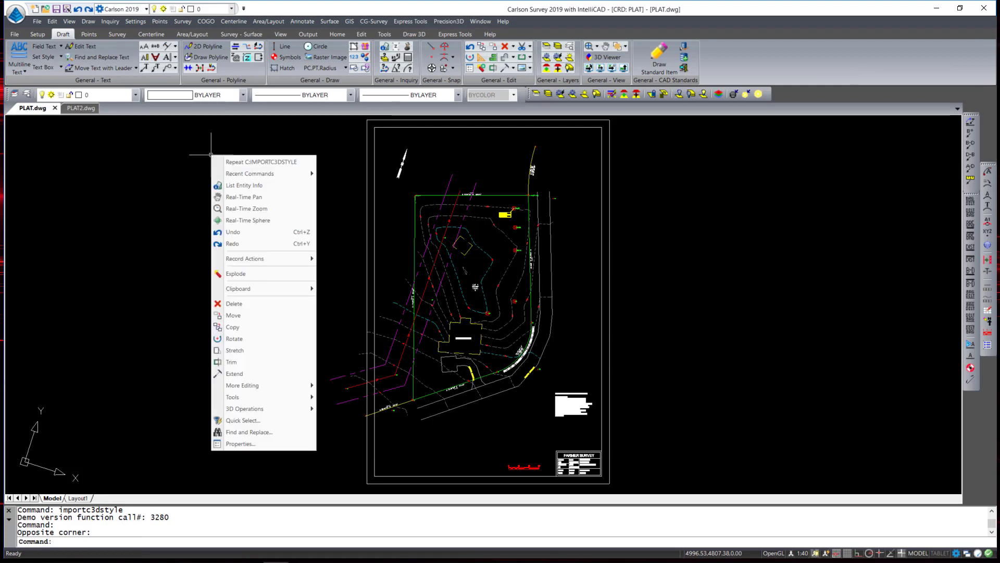
{"action": "mouse_move", "coordinate": [260, 290]}
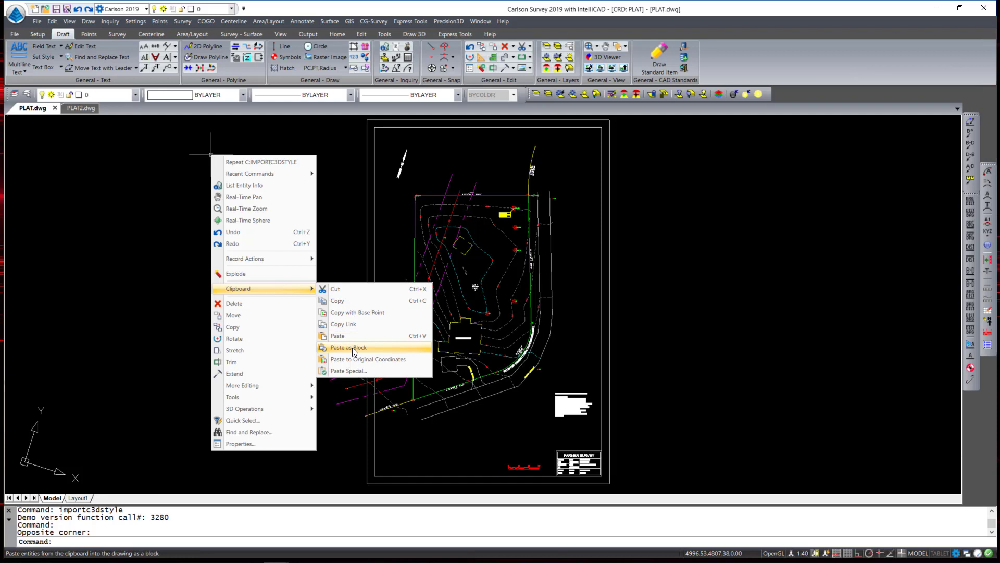
{"action": "left_click", "coordinate": [355, 361]}
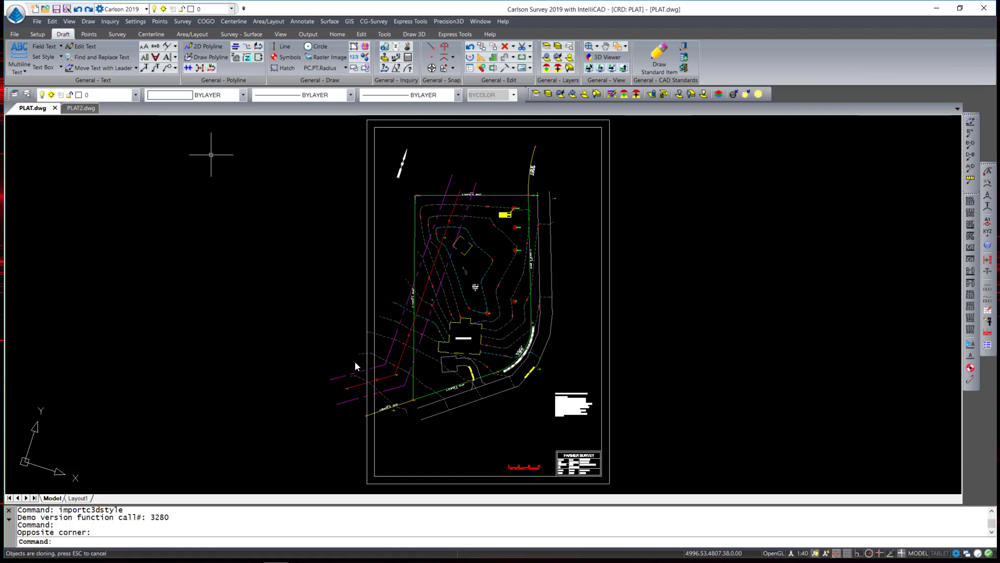
{"action": "scroll", "coordinate": [279, 394], "scroll_direction": "down", "scroll_amount": 2}
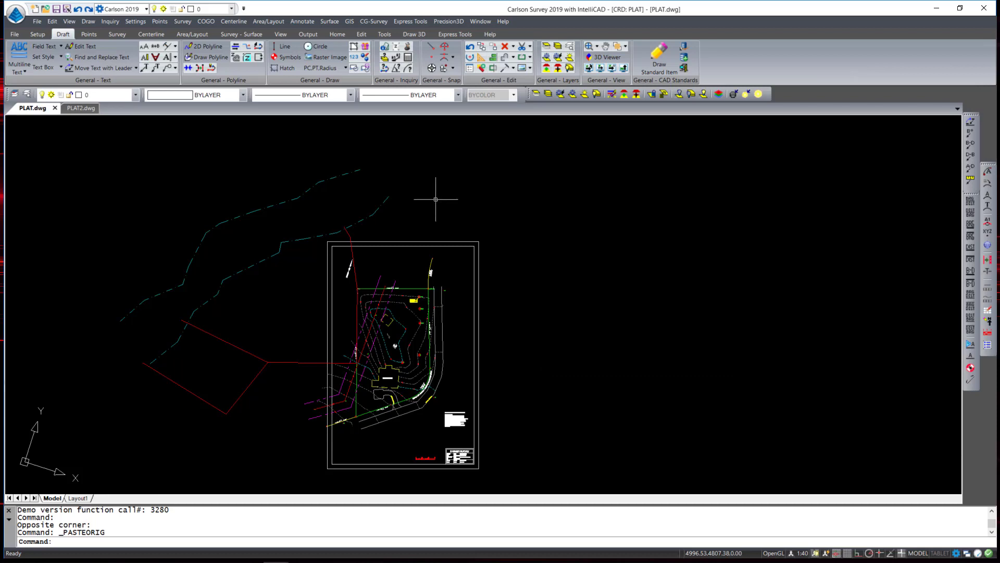
Step: Freeze the PLAN-BORDER, BARSCALE, NORTH_ARROW and TEXT layers by picking their objects
{"action": "left_click", "coordinate": [68, 21]}
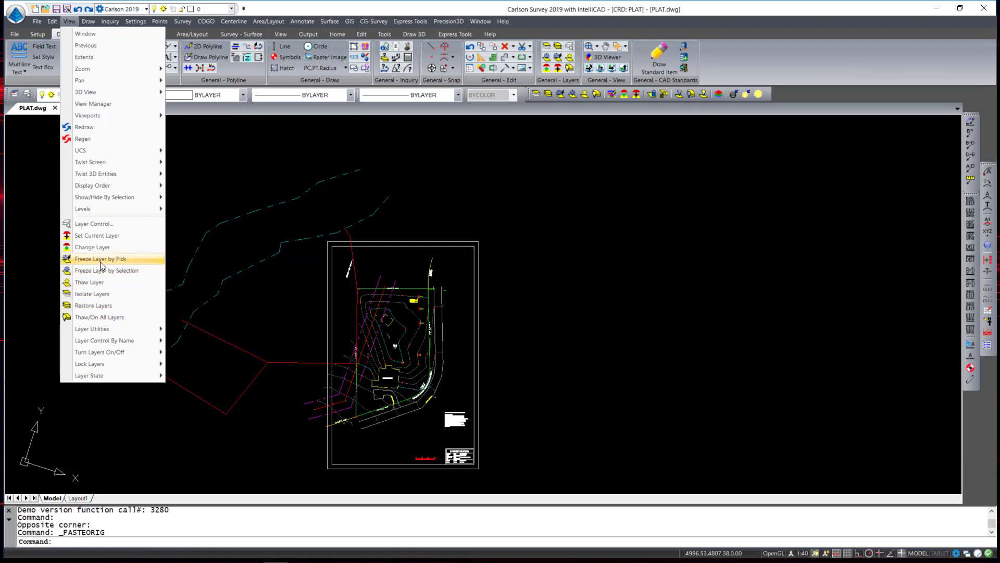
{"action": "key", "text": "Escape"}
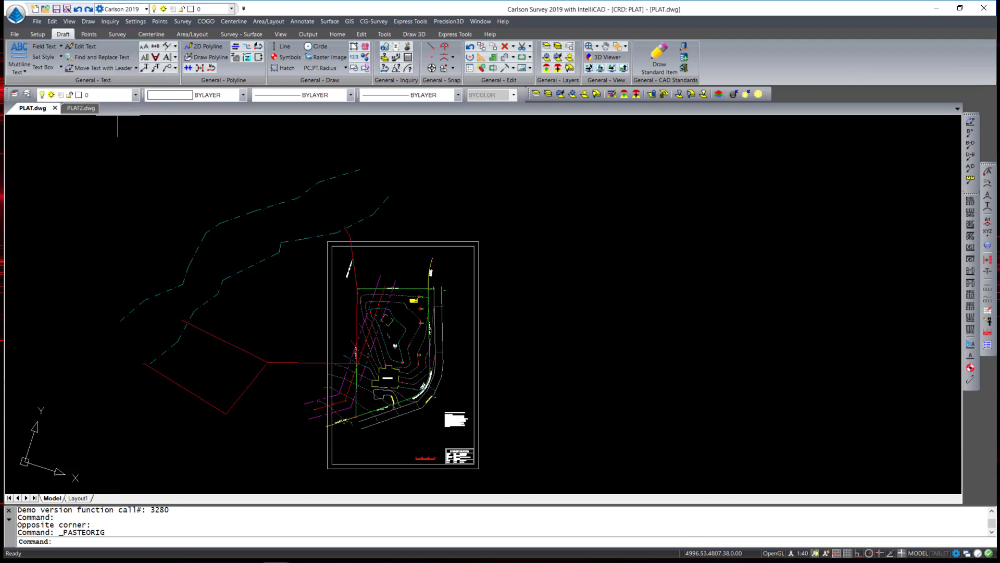
{"action": "left_click", "coordinate": [408, 240]}
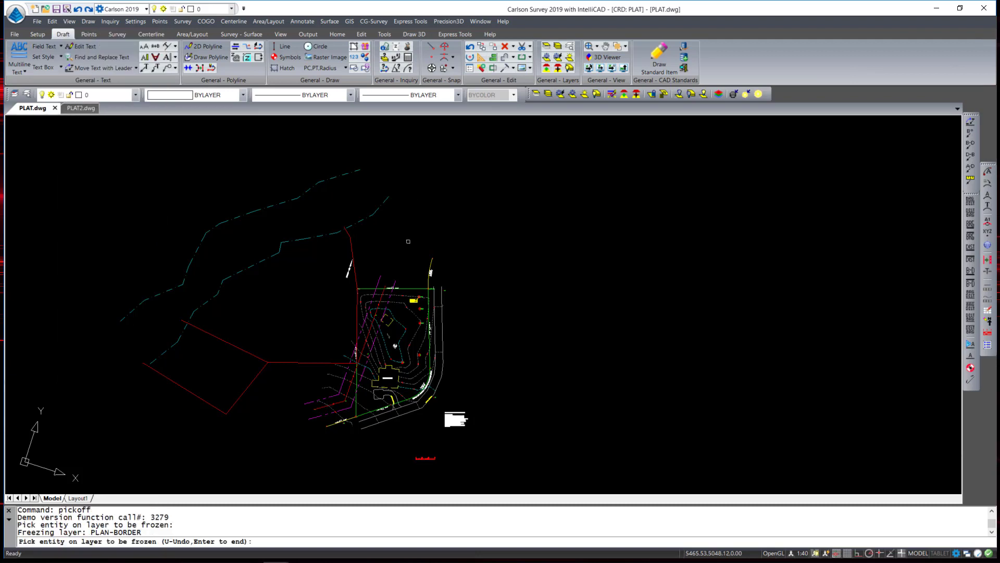
{"action": "left_click", "coordinate": [432, 458]}
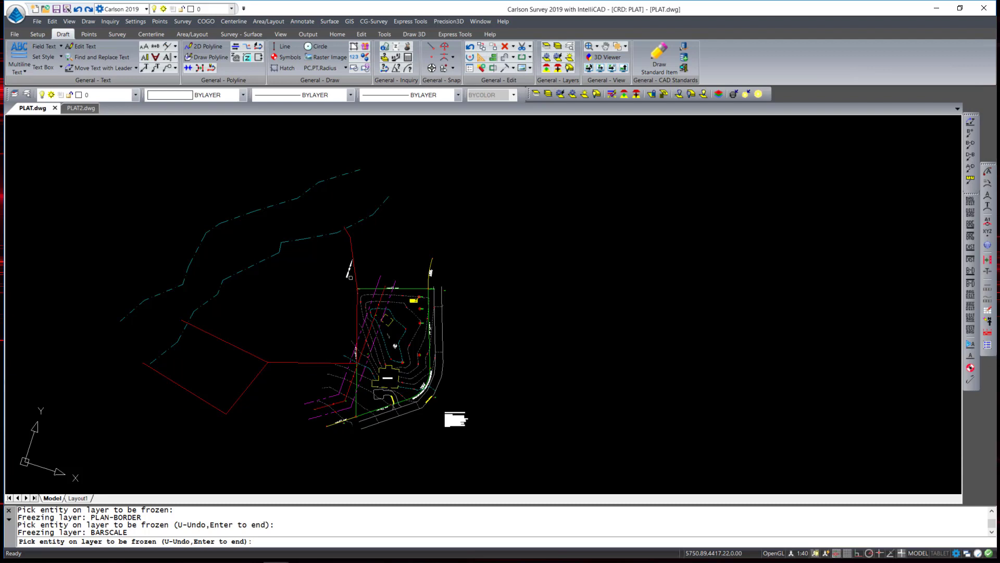
{"action": "left_click", "coordinate": [347, 274]}
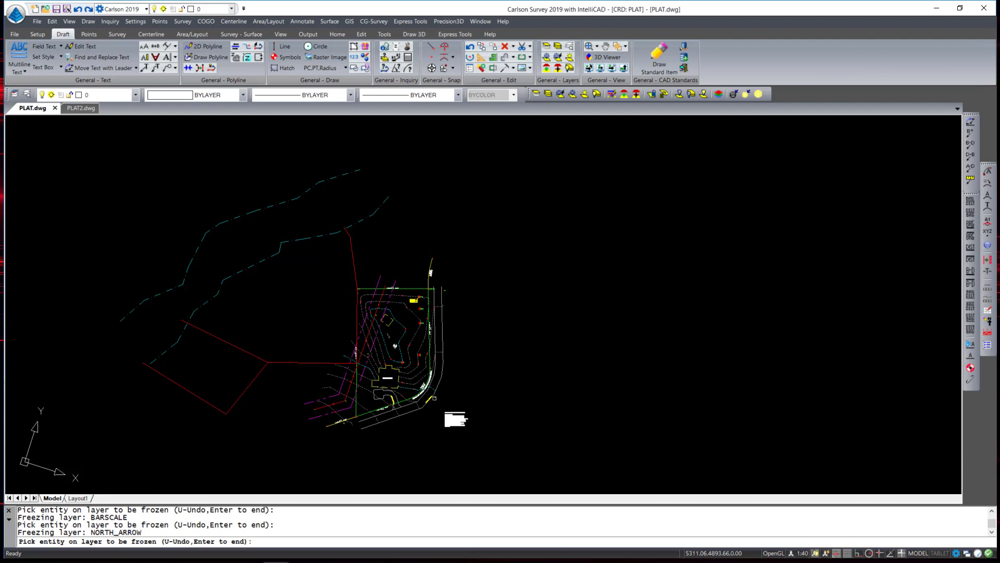
{"action": "left_click", "coordinate": [454, 418]}
{"action": "key", "text": "Return"}
{"action": "middle_click_drag", "start_coordinate": [169, 245], "coordinate": [138, 212]}
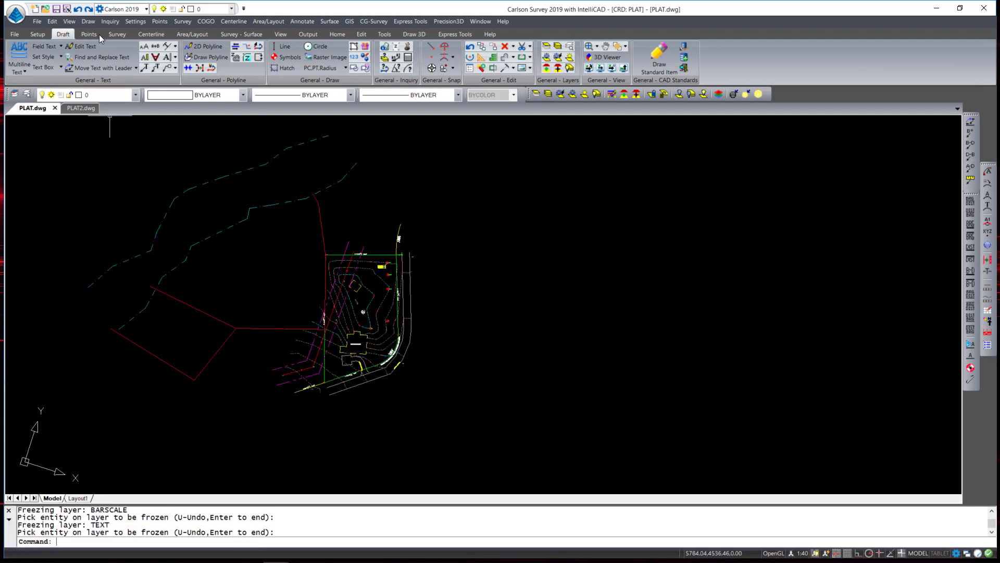
Step: Thaw the frozen layers and run LON to turn layers back on
{"action": "left_click", "coordinate": [67, 21]}
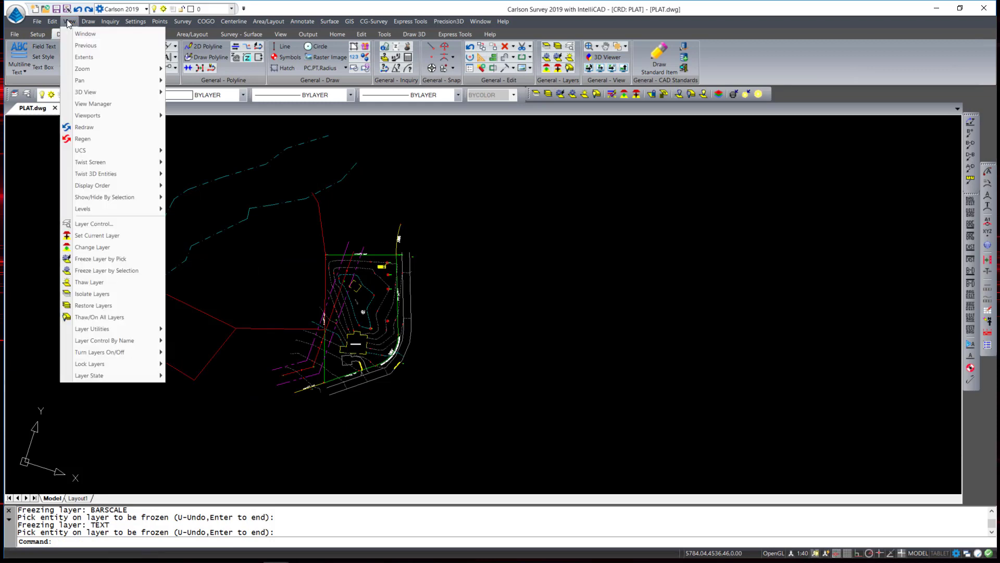
{"action": "left_click", "coordinate": [98, 281]}
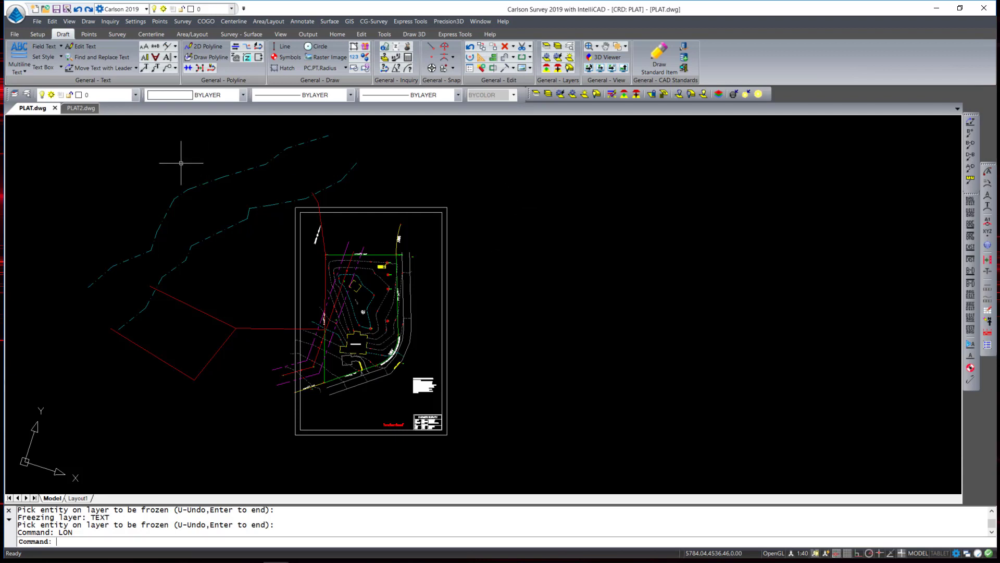
{"action": "type", "text": "lon"}
{"action": "key", "text": "Return"}
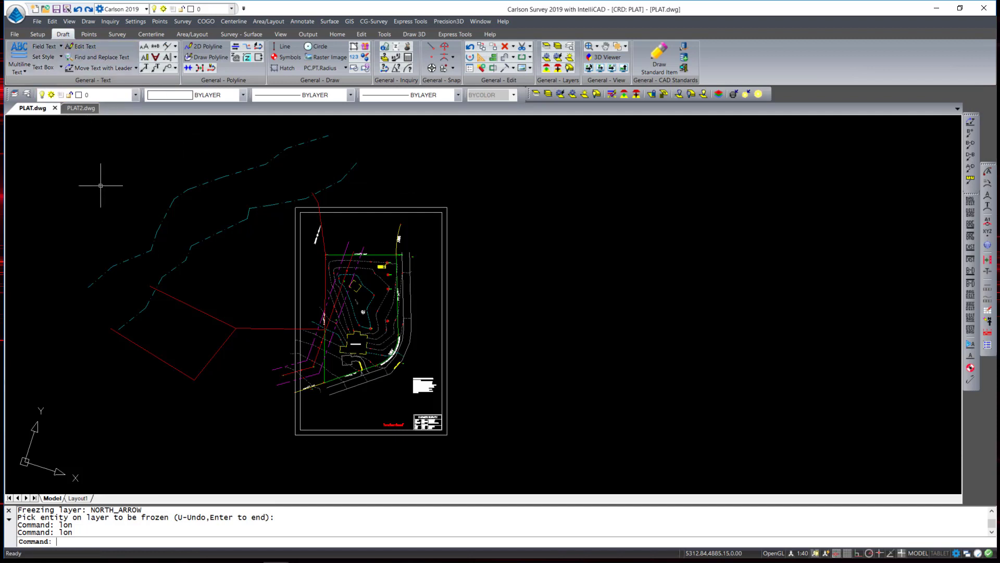
Step: Thaw and turn on all layers so the border and title block reappear
{"action": "left_click", "coordinate": [70, 21]}
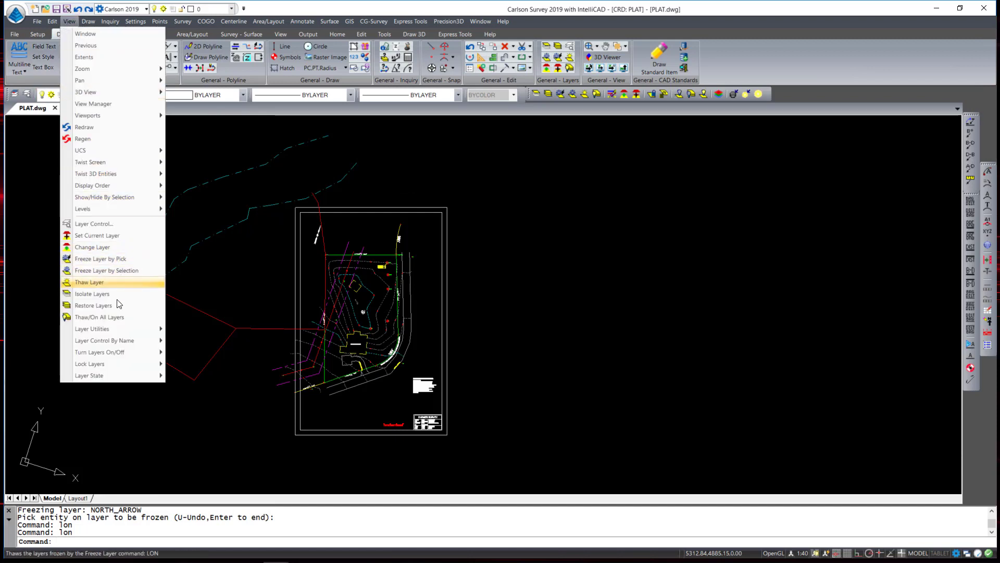
{"action": "left_click", "coordinate": [88, 319]}
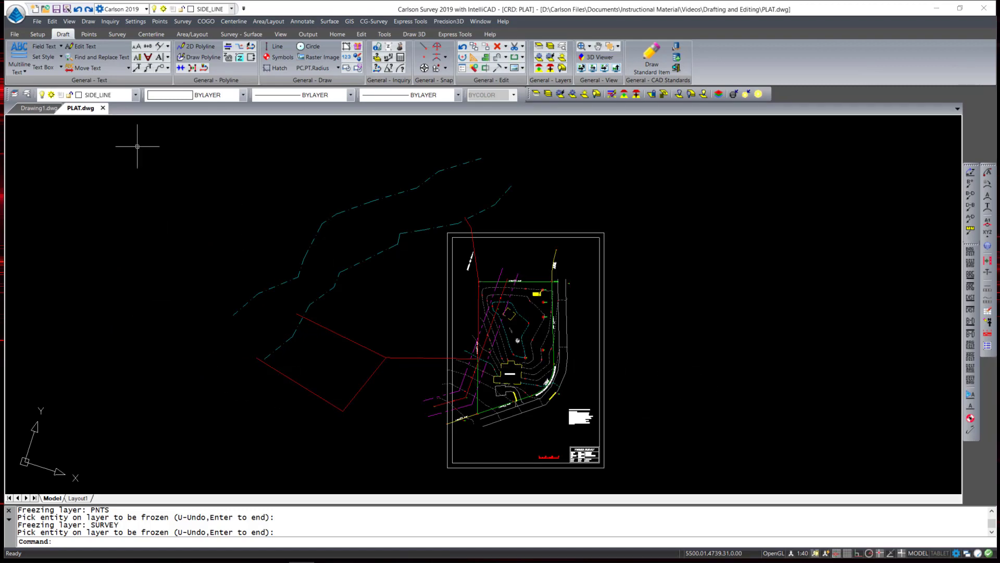
{"action": "left_click", "coordinate": [65, 22]}
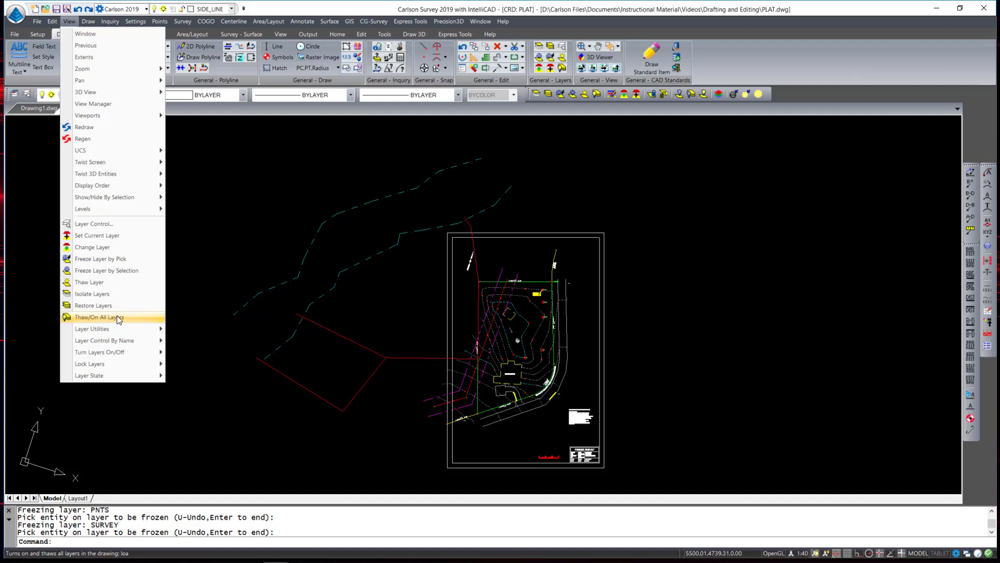
{"action": "mouse_move", "coordinate": [104, 376]}
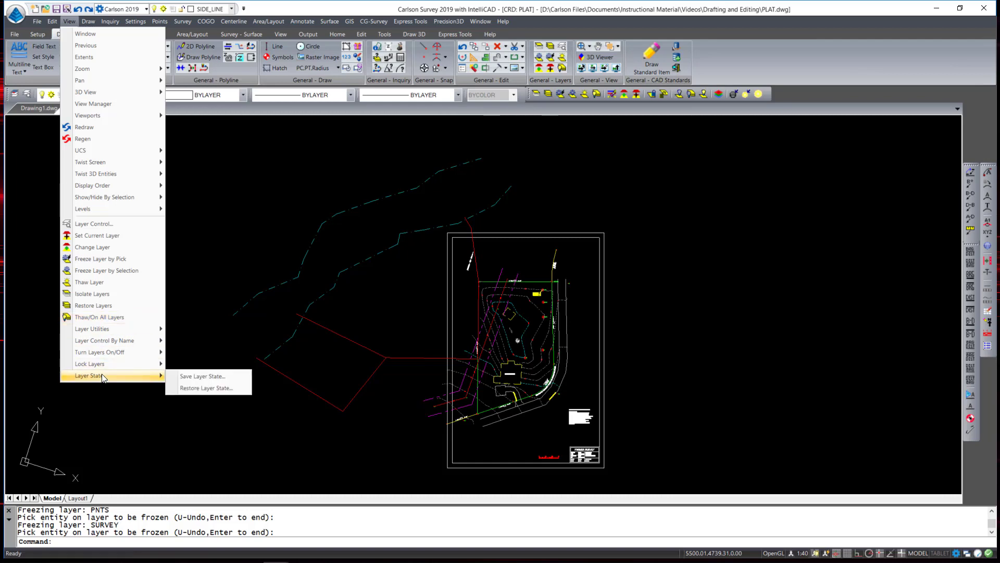
Step: Save the current layer state as 'Final' in the Drafting and editing folder
{"action": "left_click", "coordinate": [199, 379]}
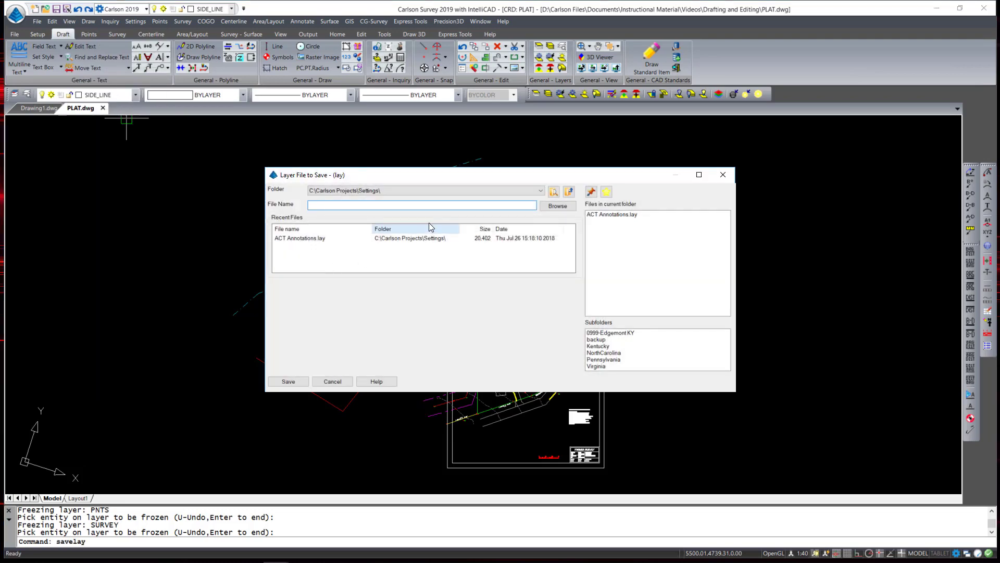
{"action": "left_click", "coordinate": [436, 191]}
{"action": "left_click", "coordinate": [433, 200]}
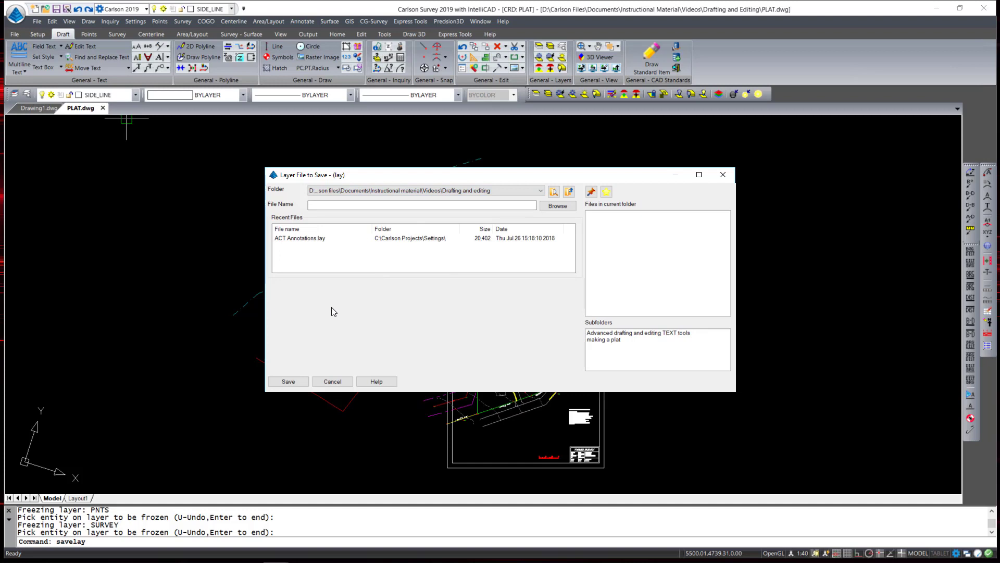
{"action": "left_click", "coordinate": [321, 205]}
{"action": "type", "text": "Final"}
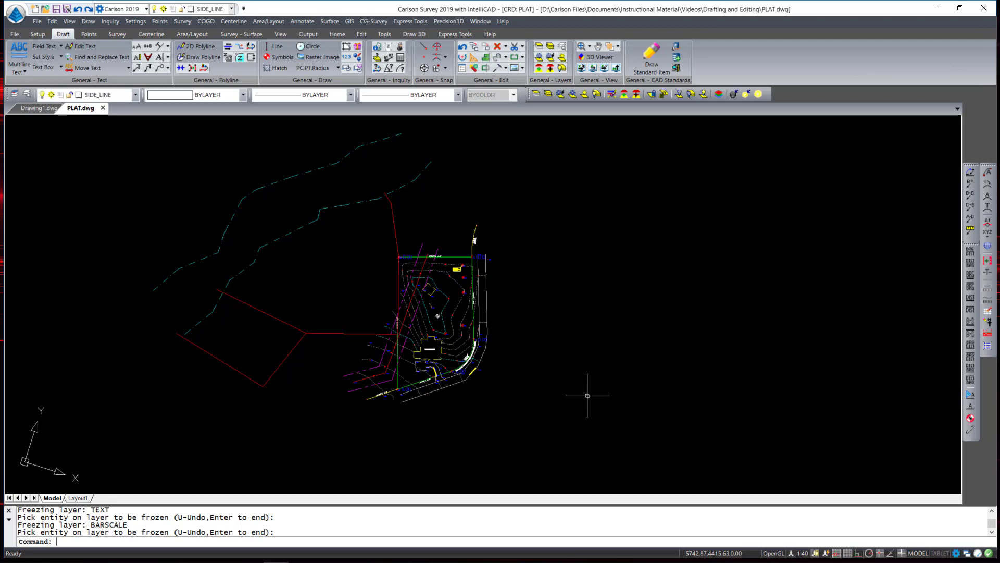
Step: Restore the layer state saved in Final.lay
{"action": "left_click", "coordinate": [69, 22]}
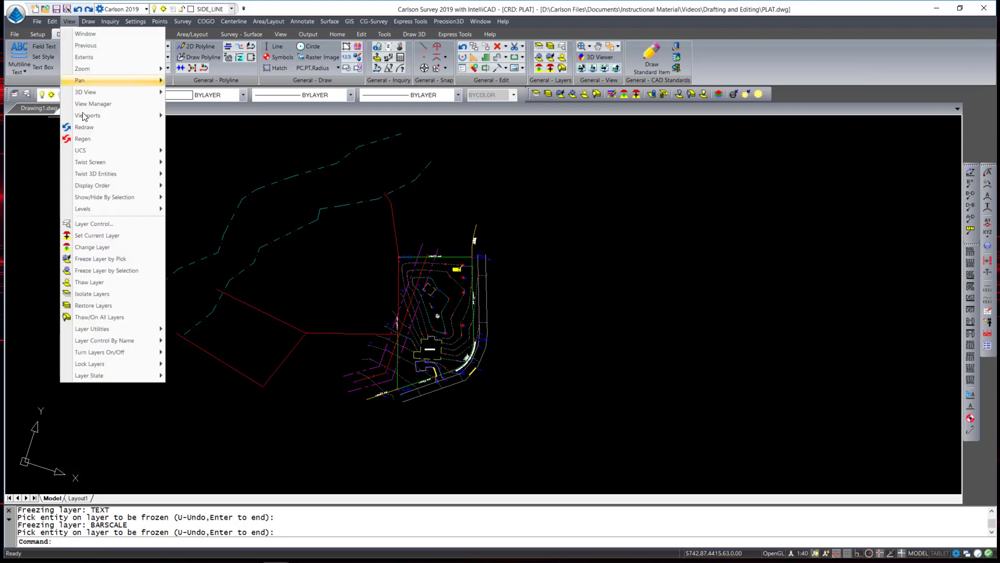
{"action": "mouse_move", "coordinate": [123, 375]}
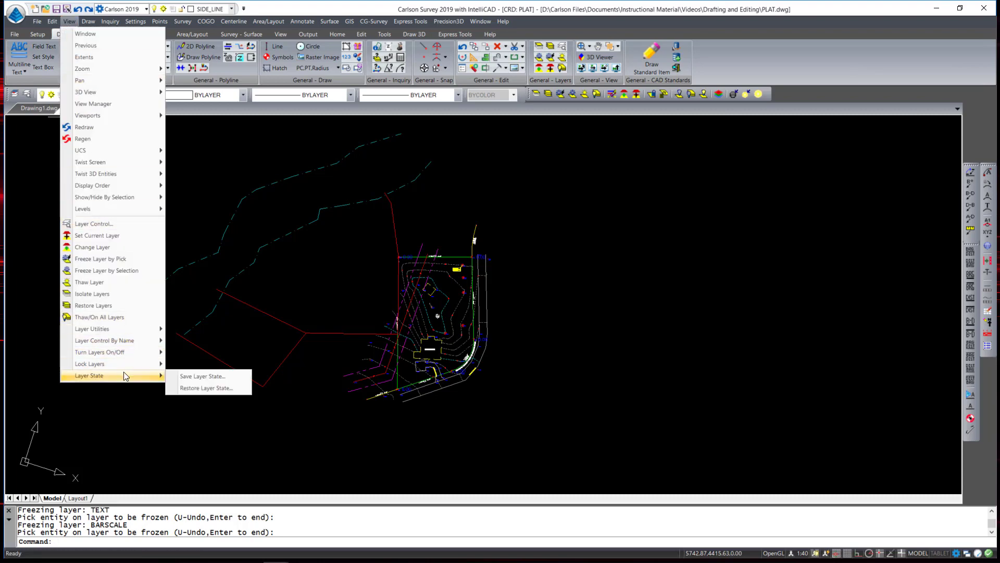
{"action": "left_click", "coordinate": [209, 388]}
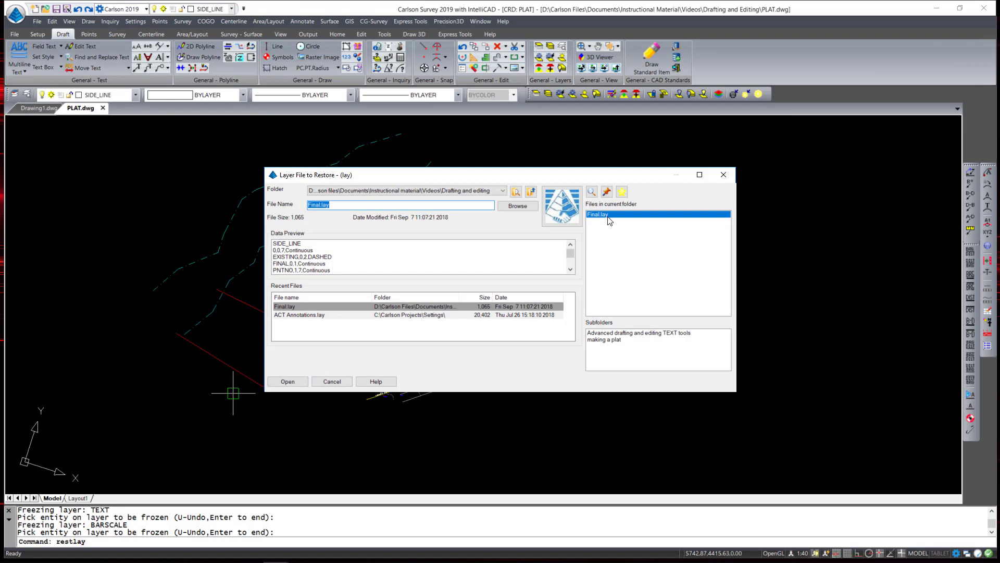
{"action": "left_click", "coordinate": [287, 381]}
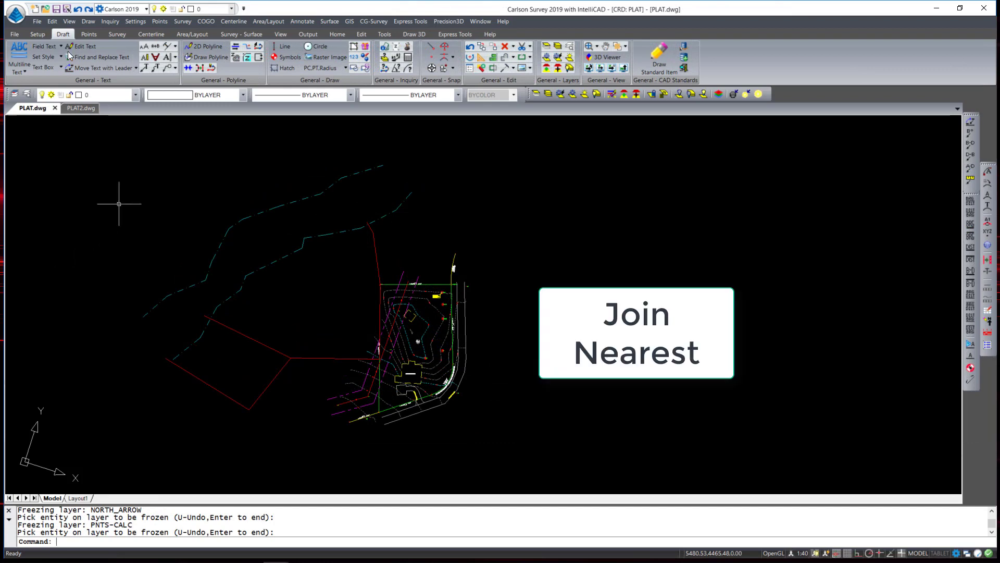
Step: Select pieces of the cyan dashed boundary to see that it consists of short separate segments
{"action": "left_click", "coordinate": [54, 21]}
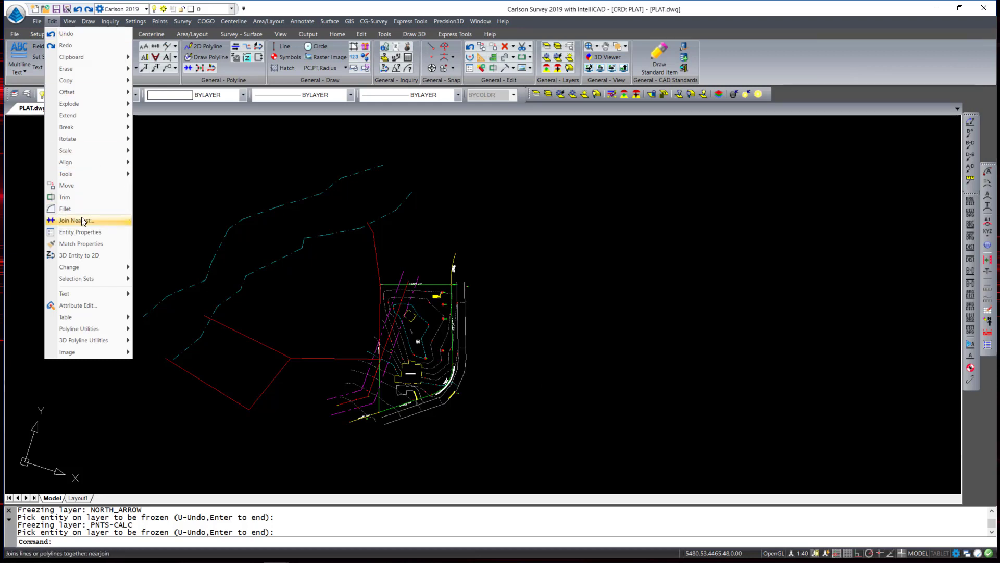
{"action": "left_click", "coordinate": [156, 214]}
{"action": "left_click", "coordinate": [170, 207]}
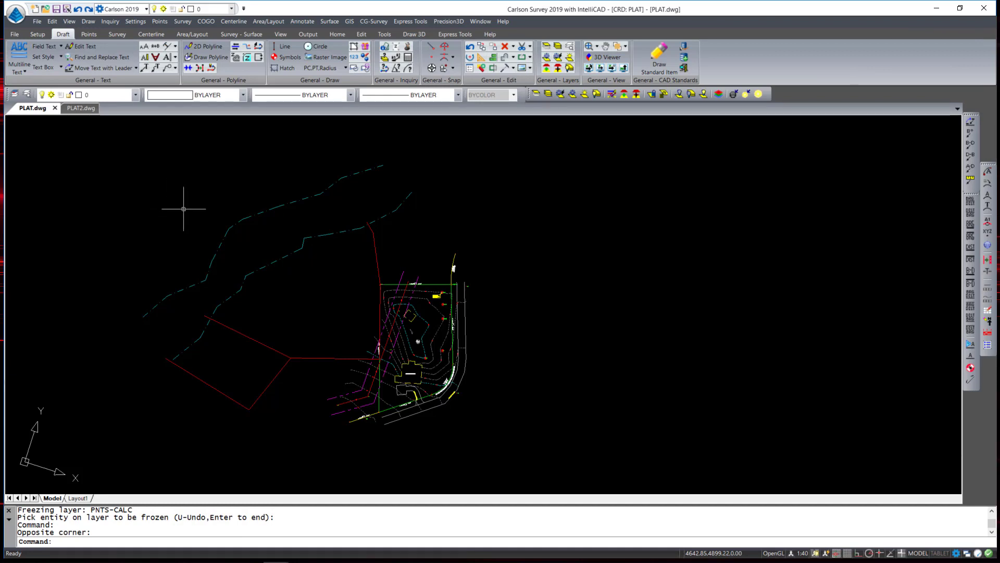
{"action": "left_click", "coordinate": [180, 291]}
{"action": "key", "text": "Escape"}
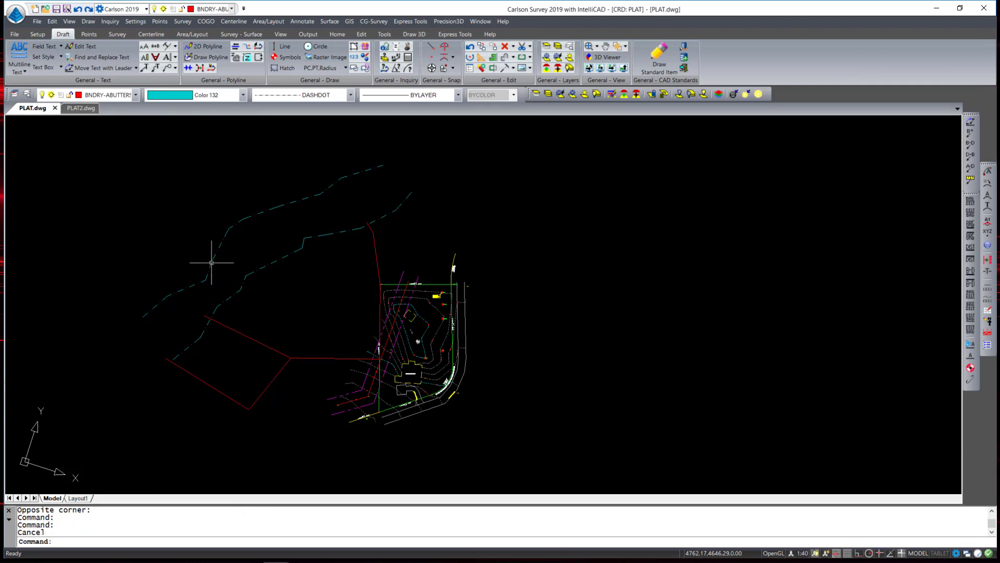
{"action": "left_click", "coordinate": [242, 218]}
{"action": "left_click", "coordinate": [242, 218]}
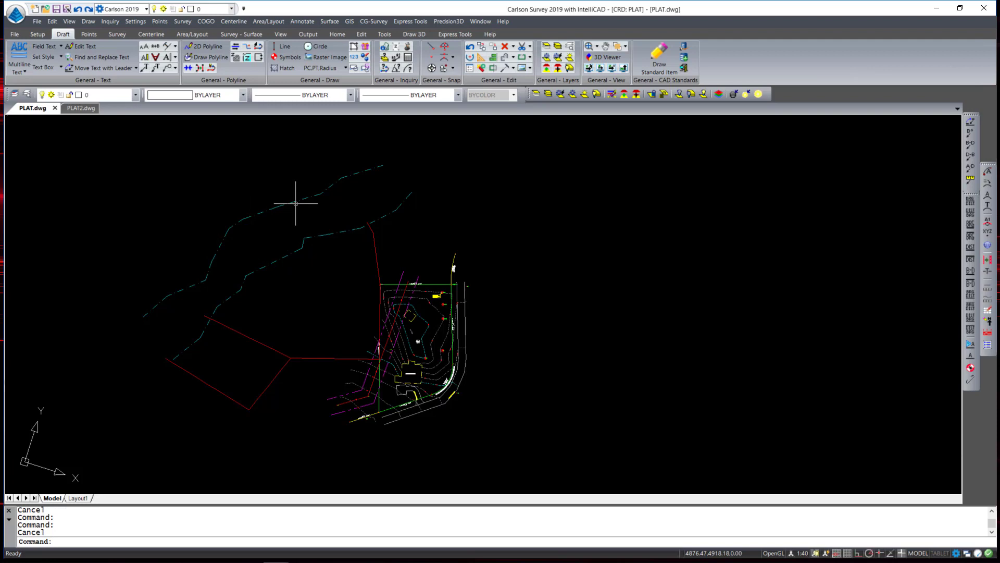
{"action": "left_click", "coordinate": [329, 203]}
{"action": "left_click", "coordinate": [331, 183]}
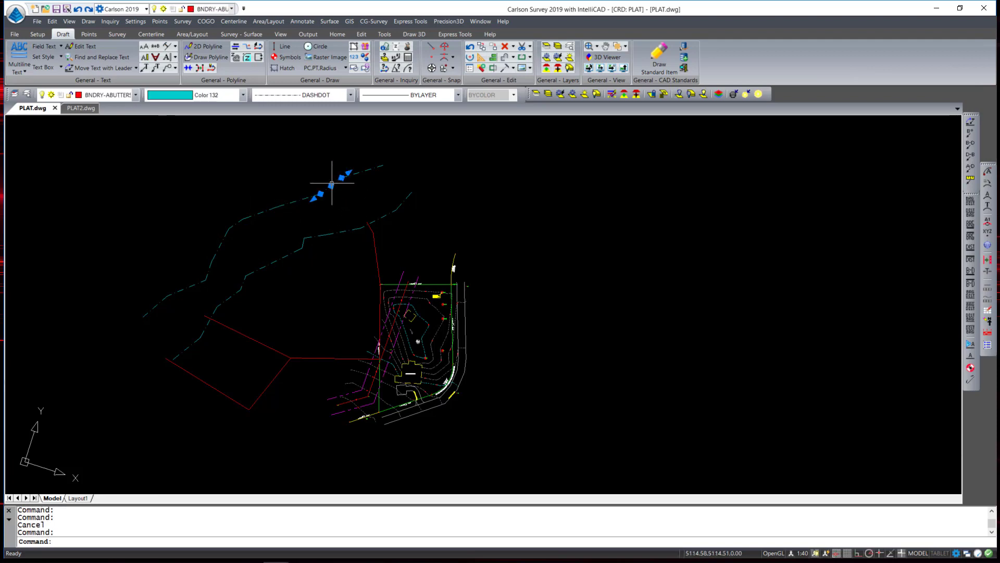
{"action": "key", "text": "Escape"}
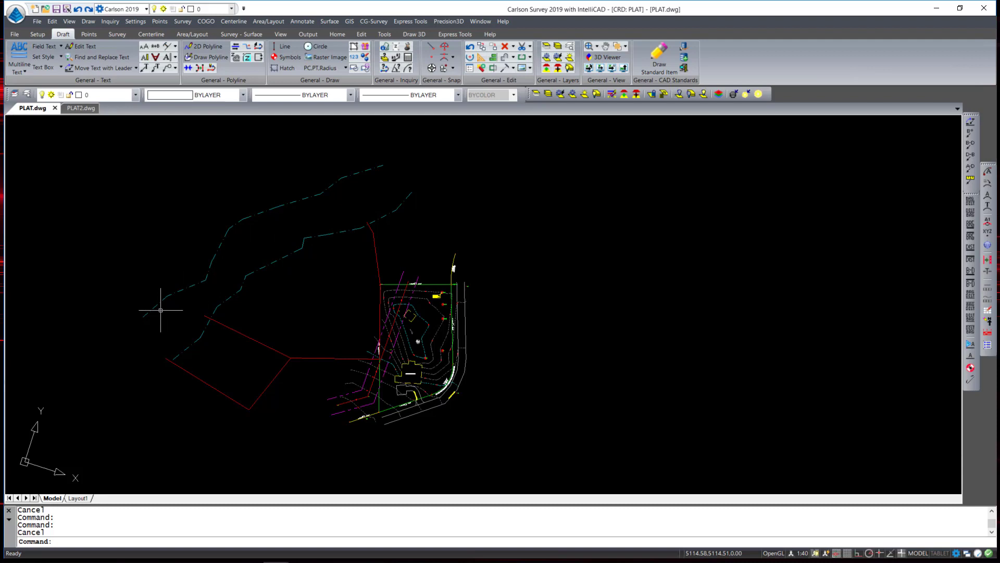
{"action": "left_click", "coordinate": [53, 21]}
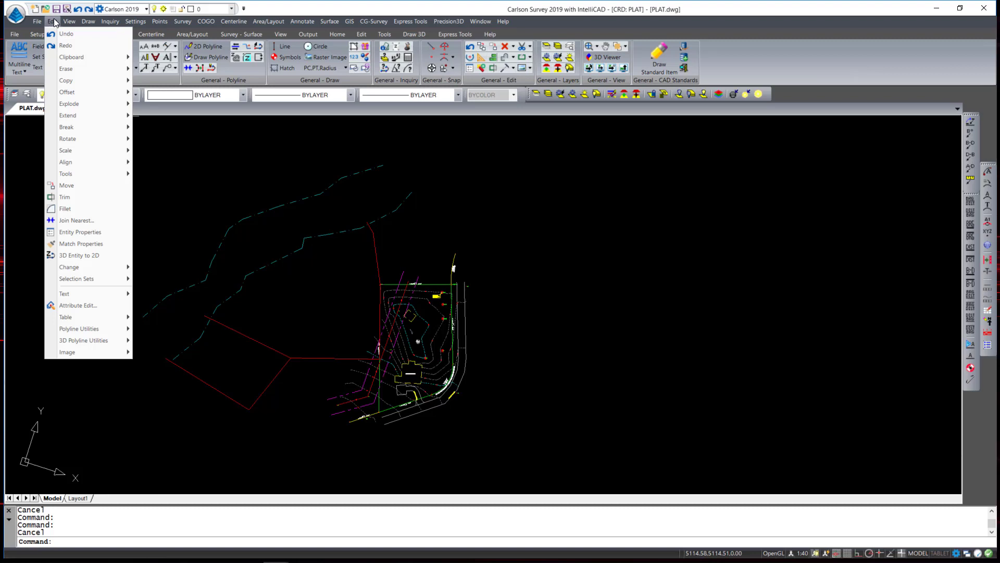
Step: Open Join Nearest options and select the 1.000 Max Separation To Join value
{"action": "left_click", "coordinate": [82, 220]}
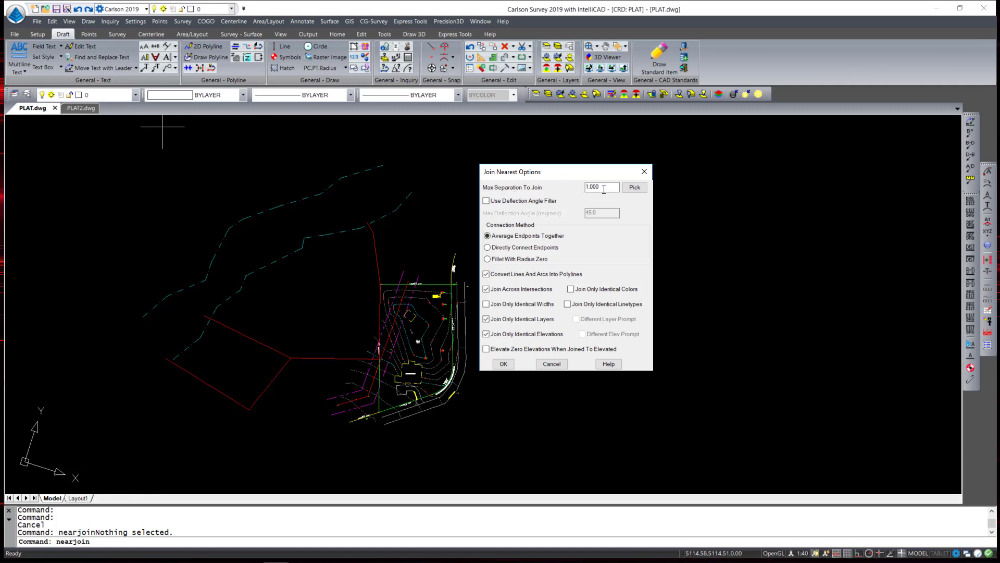
{"action": "left_click_drag", "start_coordinate": [603, 190], "coordinate": [583, 188]}
{"action": "left_click", "coordinate": [586, 190]}
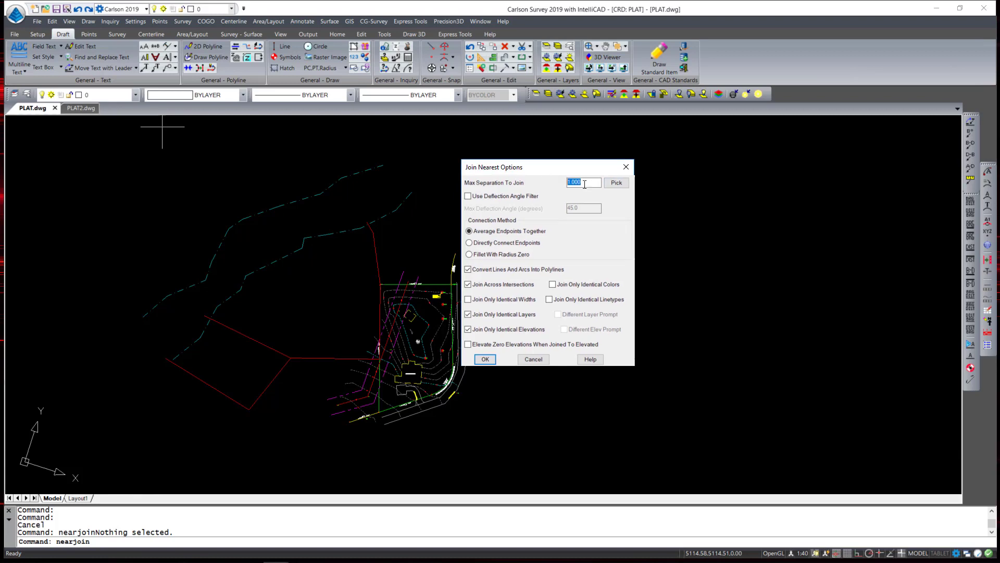
{"action": "left_click_drag", "start_coordinate": [584, 185], "coordinate": [555, 186]}
Step: Enter .1 as the maximum separation to join
{"action": "type", "text": ".1"}
Step: Window-select the dashed boundary pieces and join them into polylines
{"action": "left_click", "coordinate": [477, 359]}
{"action": "left_click", "coordinate": [108, 384]}
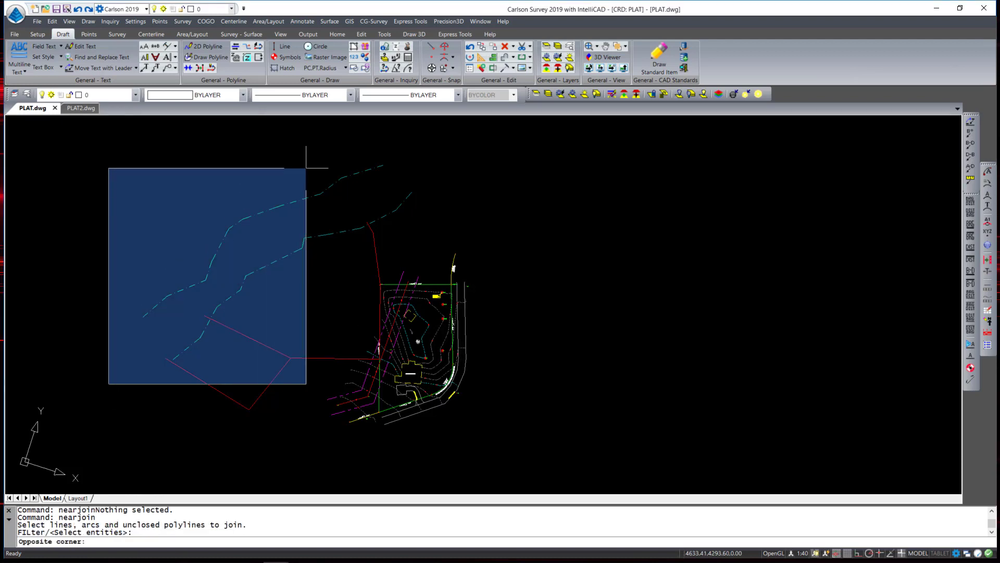
{"action": "left_click", "coordinate": [330, 145]}
{"action": "left_click", "coordinate": [276, 284]}
{"action": "left_click", "coordinate": [441, 127]}
{"action": "left_click", "coordinate": [523, 202]}
{"action": "left_click", "coordinate": [312, 205]}
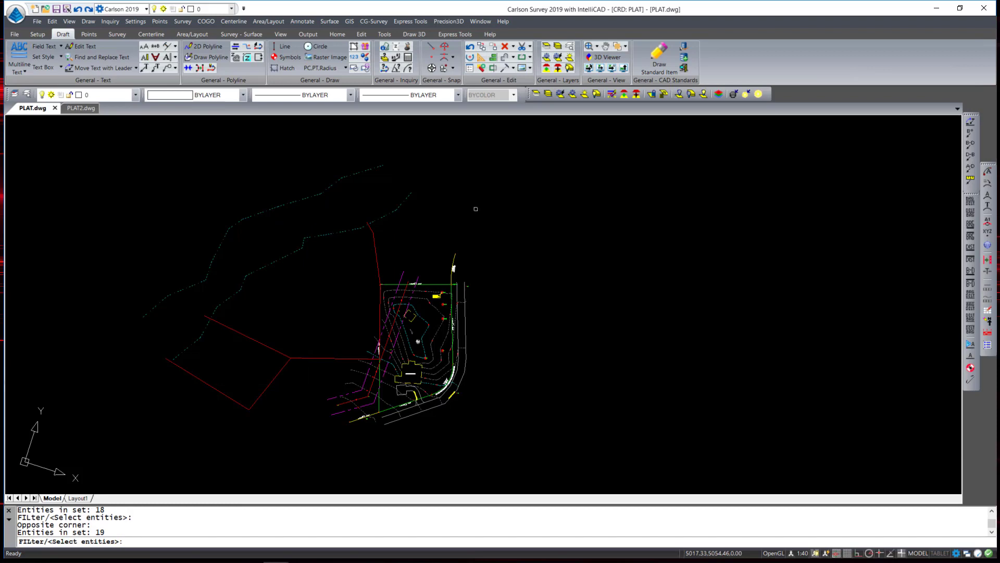
{"action": "key", "text": "Return"}
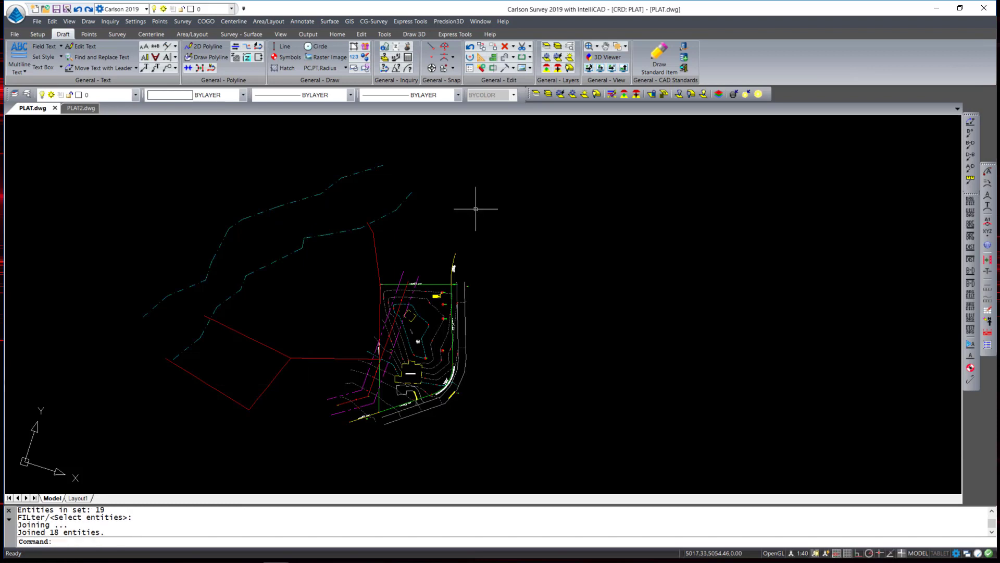
Step: Check the joined boundary polyline and undo the accidental grip edit
{"action": "left_click", "coordinate": [326, 235]}
{"action": "mouse_move", "coordinate": [325, 235]}
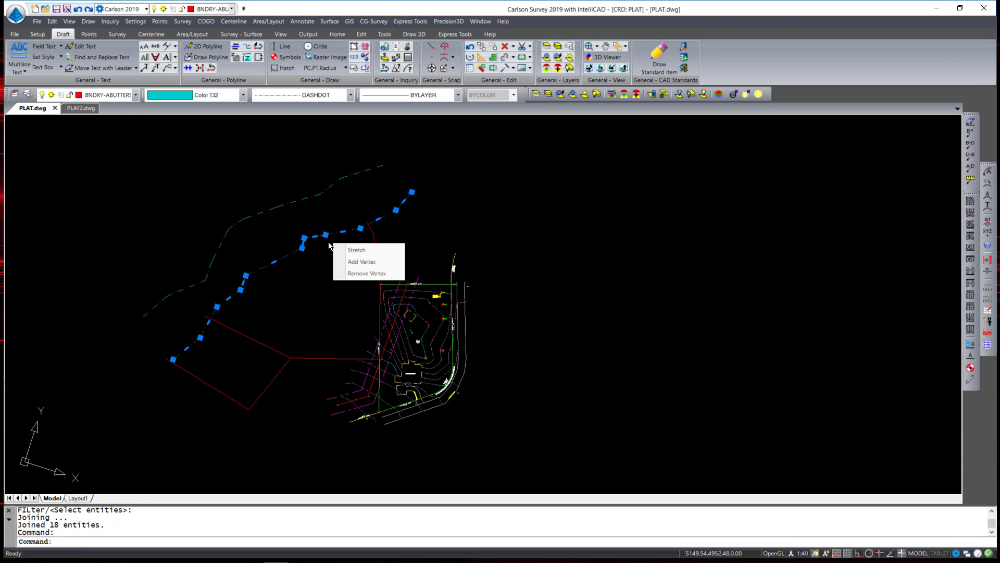
{"action": "key", "text": "Escape"}
{"action": "left_click", "coordinate": [310, 197]}
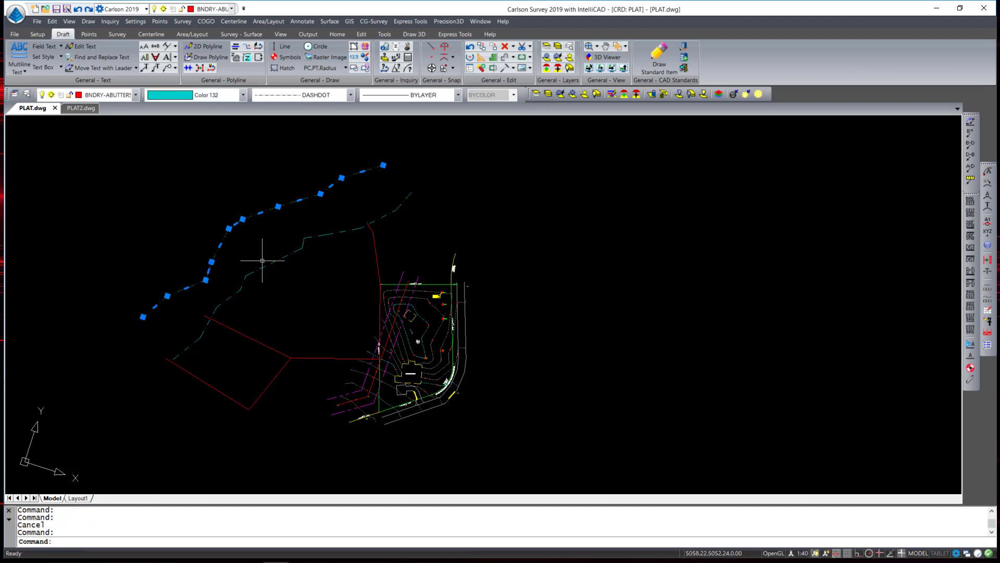
{"action": "key", "text": "ctrl+z"}
{"action": "type", "text": "e"}
{"action": "key", "text": "Return"}
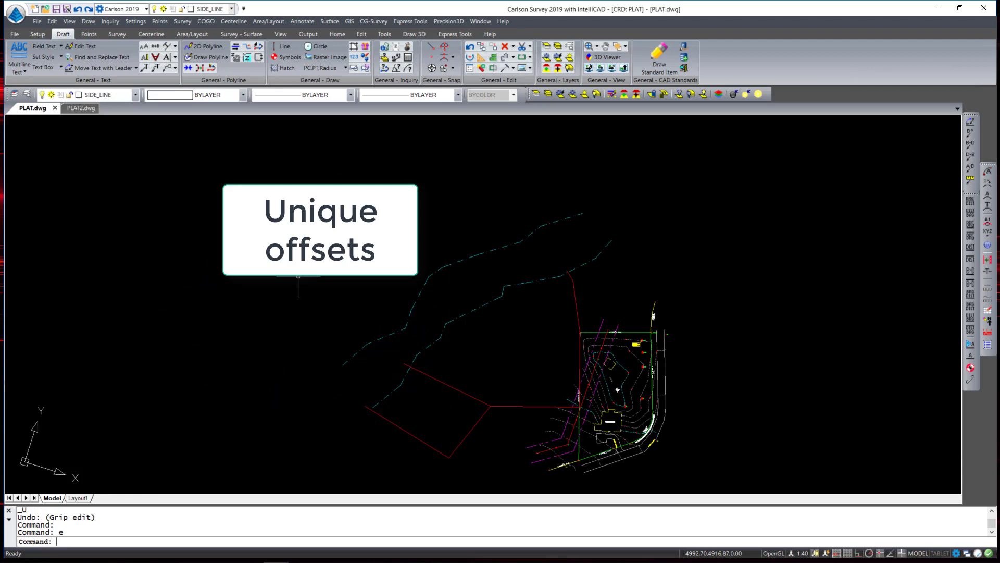
Step: Show the Edit menu's Offset submenu with Median Offset highlighted
{"action": "left_click", "coordinate": [53, 22]}
{"action": "mouse_move", "coordinate": [78, 91]}
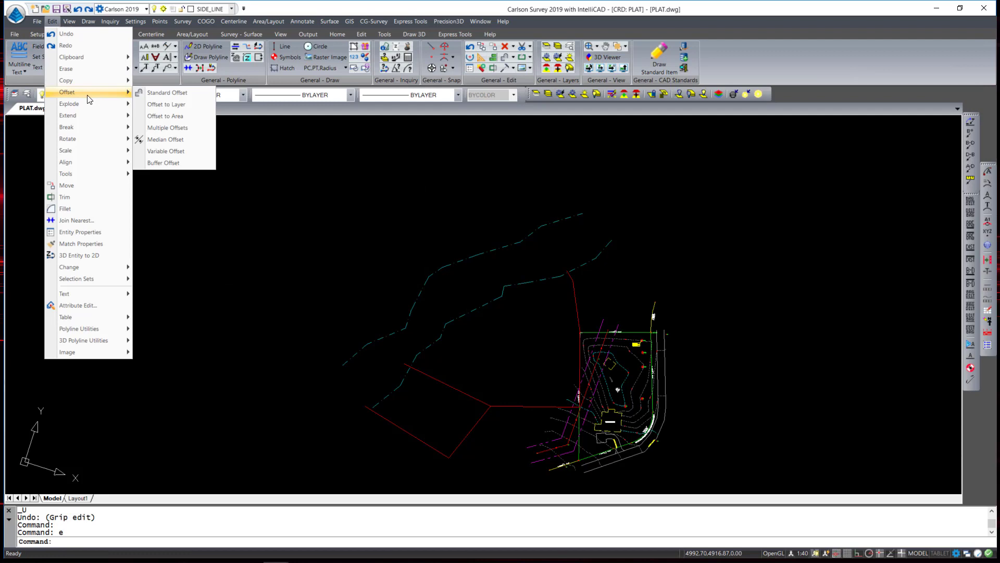
Step: Set Median Offset to the Normal method on MEDIAN_LINE/SIDE_LINE layers and pick the first cyan polyline
{"action": "left_click", "coordinate": [187, 139]}
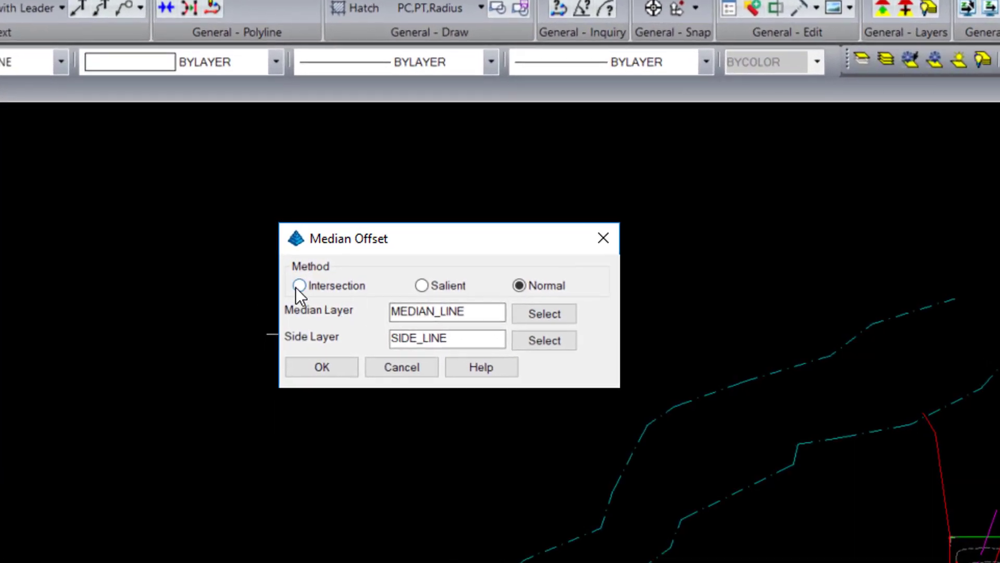
{"action": "left_click", "coordinate": [296, 287]}
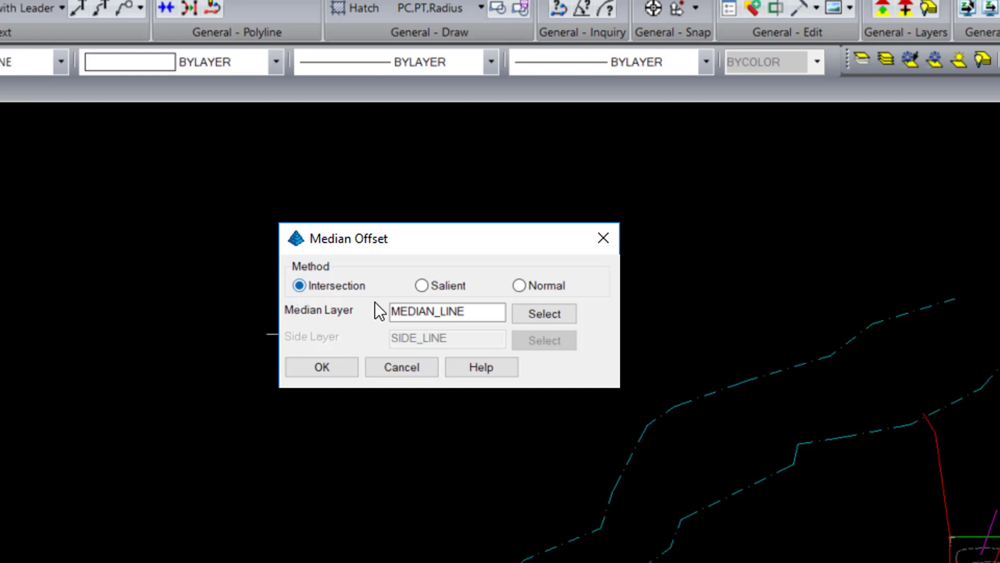
{"action": "left_click", "coordinate": [423, 288]}
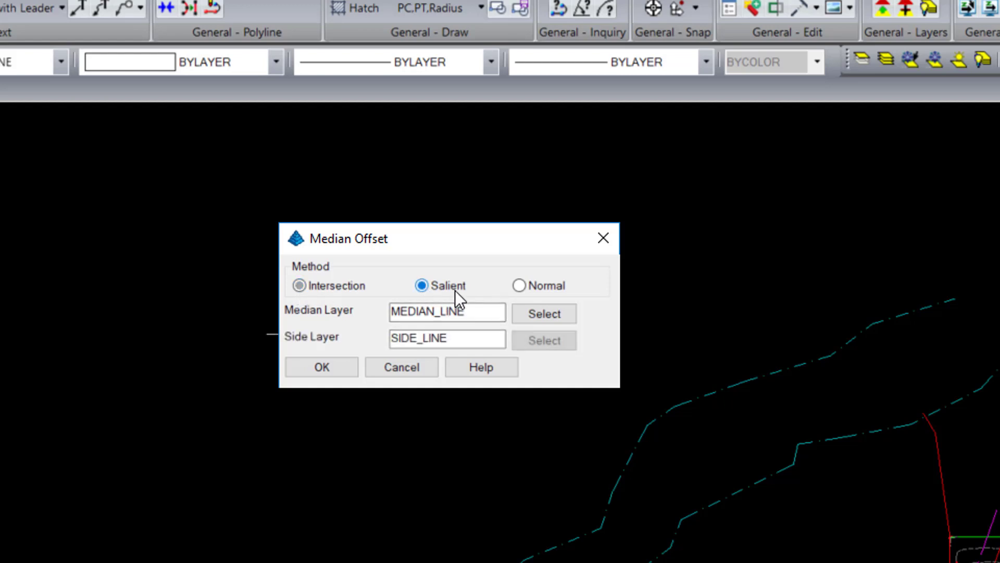
{"action": "left_click", "coordinate": [519, 288]}
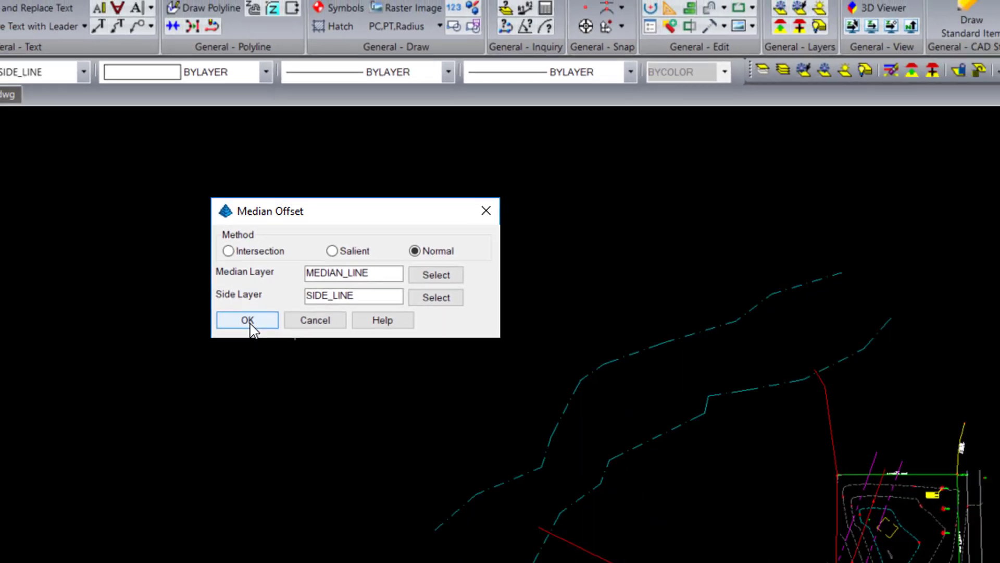
{"action": "left_click", "coordinate": [257, 356]}
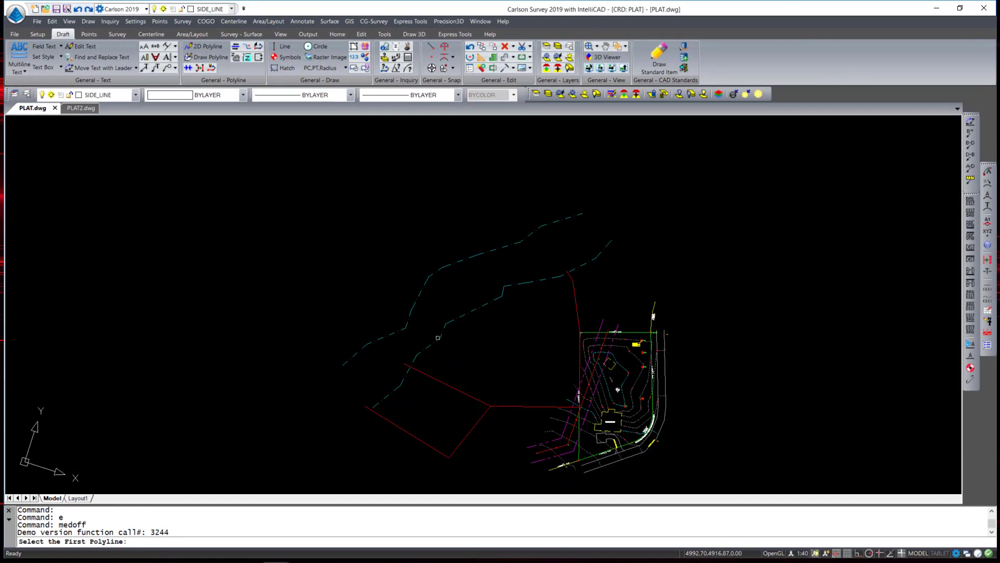
{"action": "left_click", "coordinate": [437, 337]}
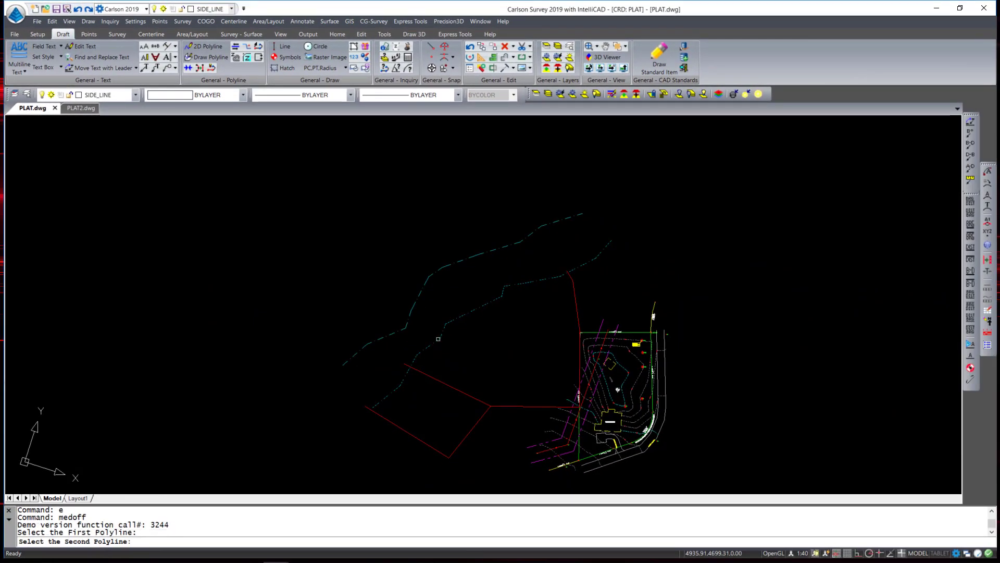
Step: Pick the second cyan polyline and draw the median line without parabola chords or check perpendiculars
{"action": "left_click", "coordinate": [413, 312]}
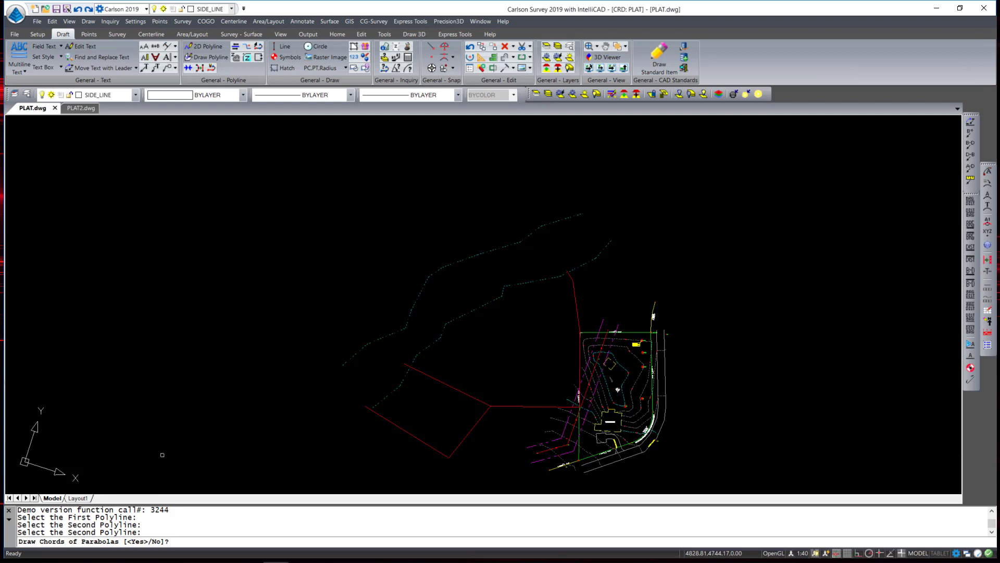
{"action": "type", "text": "n"}
{"action": "key", "text": "Return"}
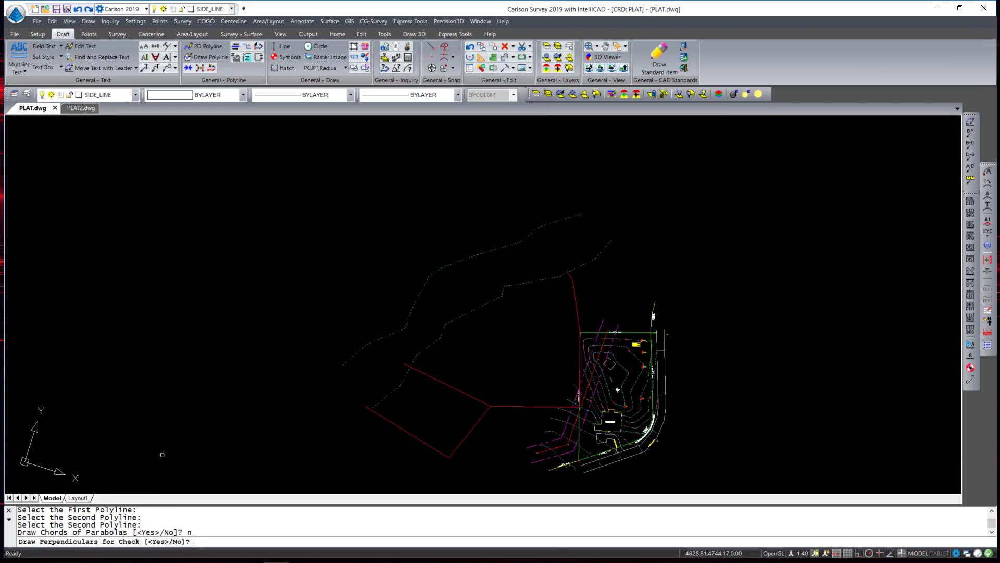
{"action": "type", "text": "n"}
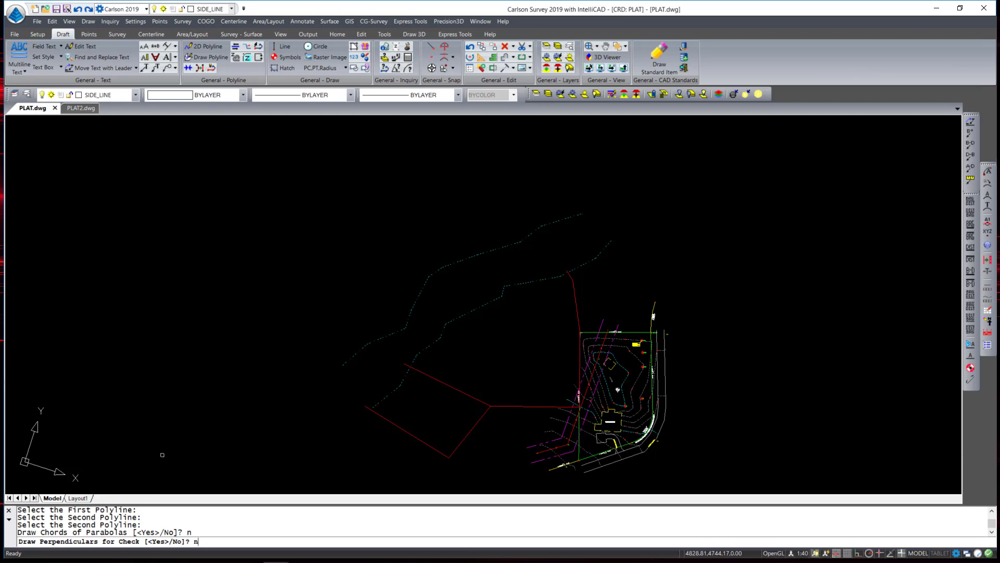
{"action": "key", "text": "Return"}
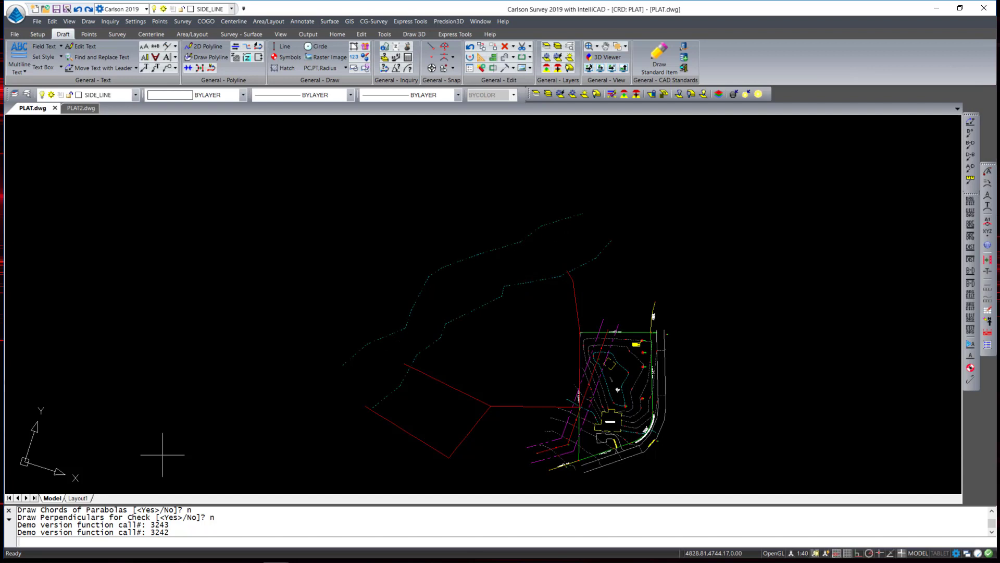
{"action": "key", "text": "Escape"}
{"action": "key", "text": "Escape"}
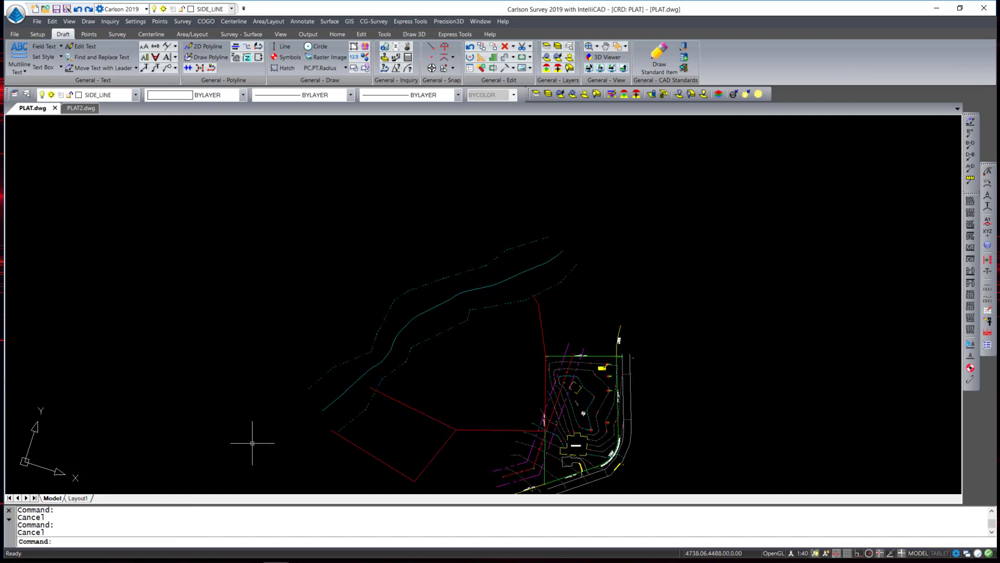
Step: Start Join Nearest with the 0.100 separation option accepted
{"action": "middle_click_drag", "start_coordinate": [252, 443], "coordinate": [207, 438]}
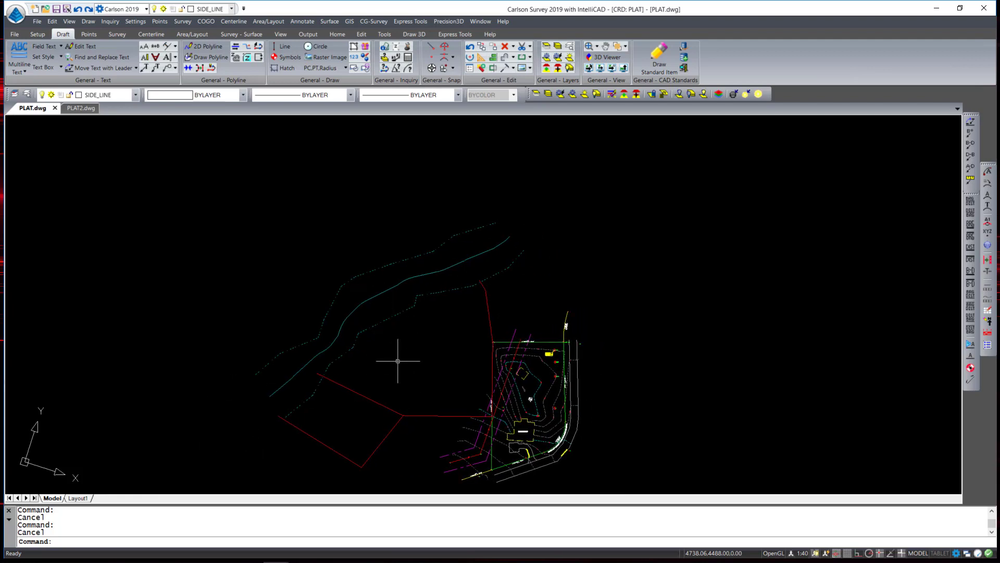
{"action": "left_click", "coordinate": [51, 21]}
{"action": "left_click", "coordinate": [83, 221]}
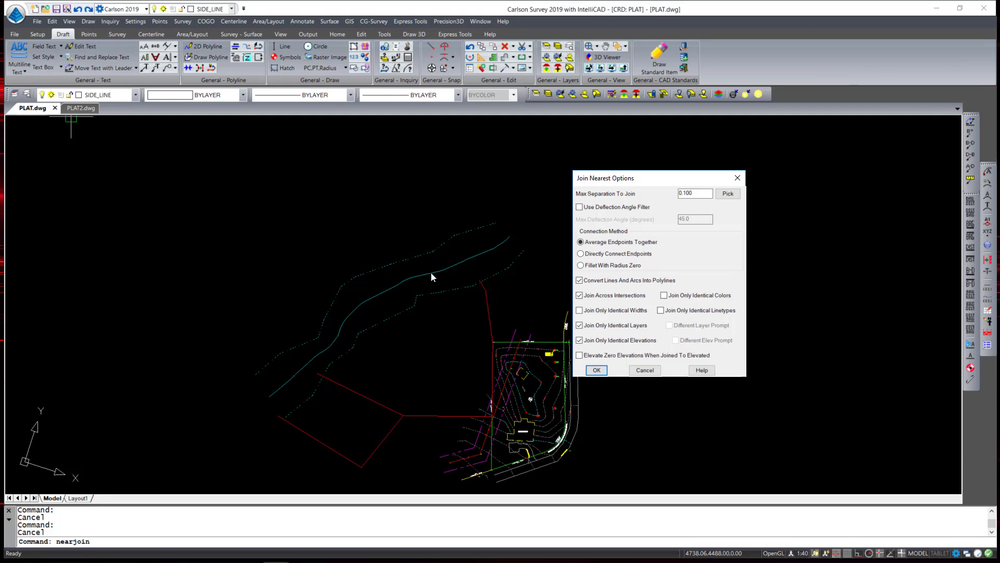
{"action": "left_click", "coordinate": [596, 370]}
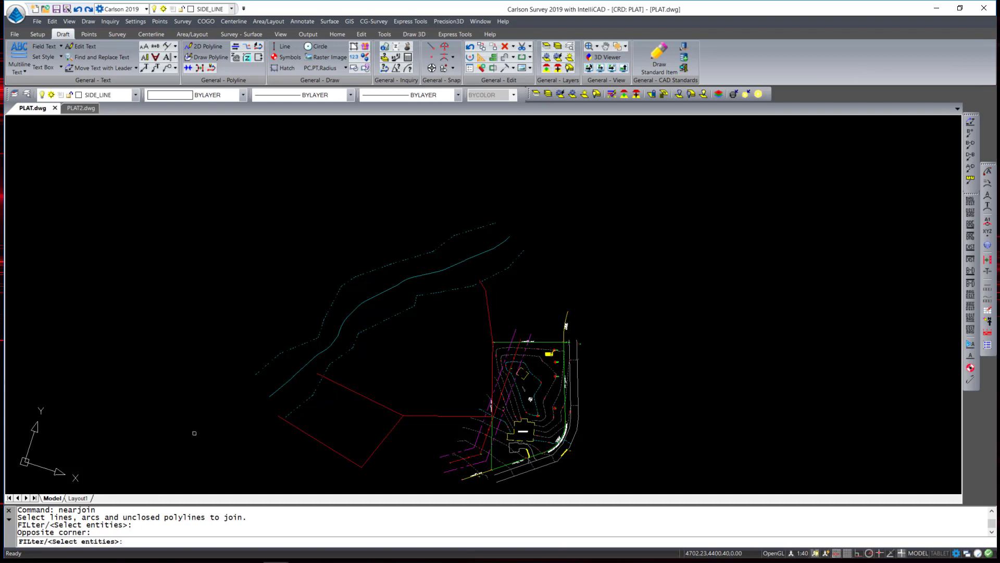
Step: Window-polygon the 25 corridor line pieces, join them into one polyline, and check the result
{"action": "type", "text": "wp"}
{"action": "key", "text": "Return"}
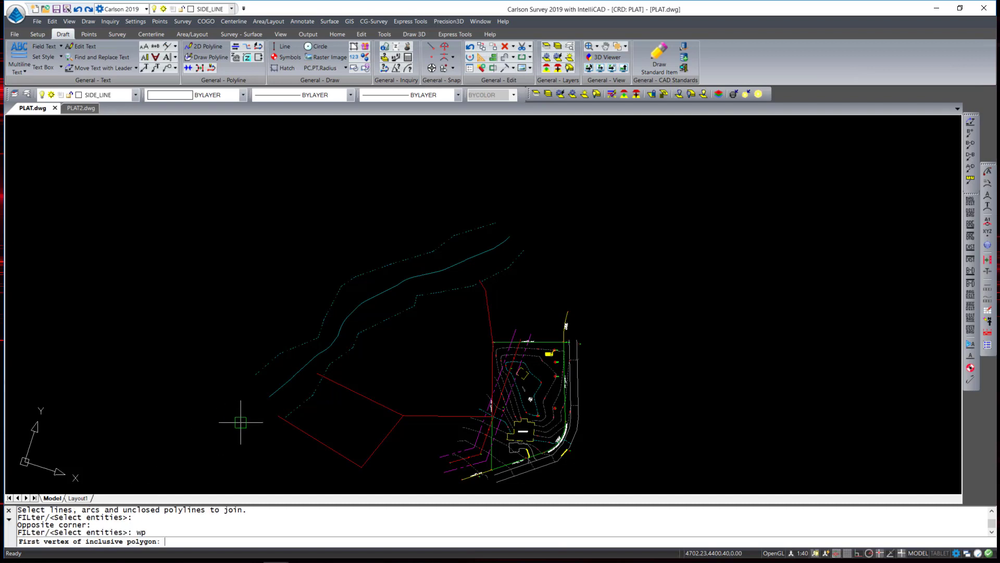
{"action": "left_click", "coordinate": [243, 424]}
{"action": "left_click", "coordinate": [386, 342]}
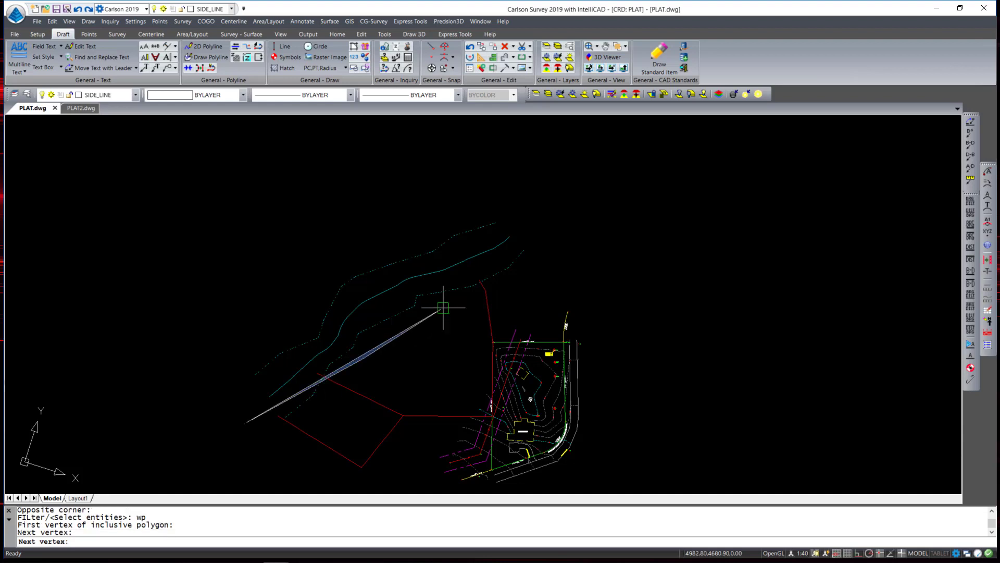
{"action": "left_click", "coordinate": [540, 254]}
{"action": "left_click", "coordinate": [495, 198]}
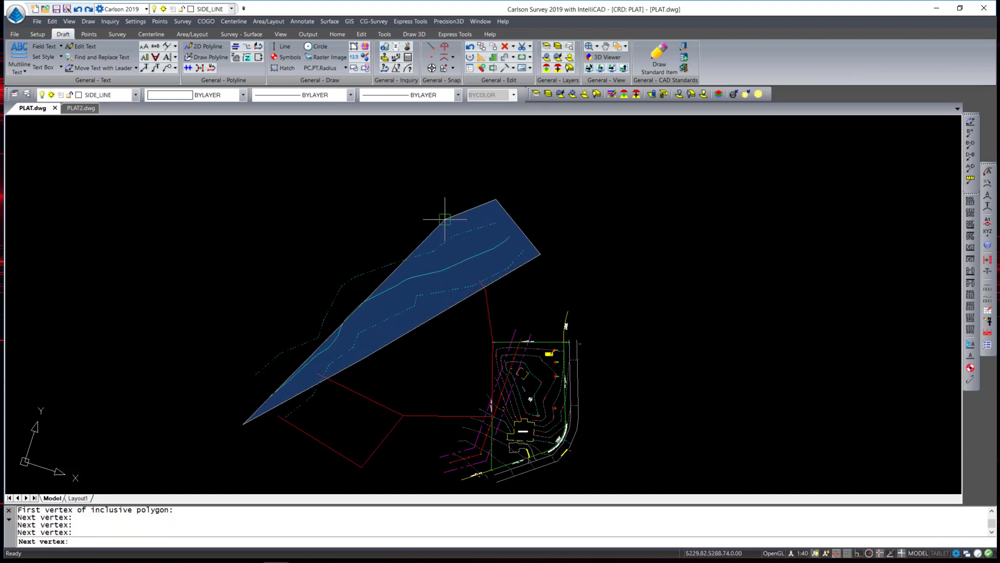
{"action": "left_click", "coordinate": [312, 283]}
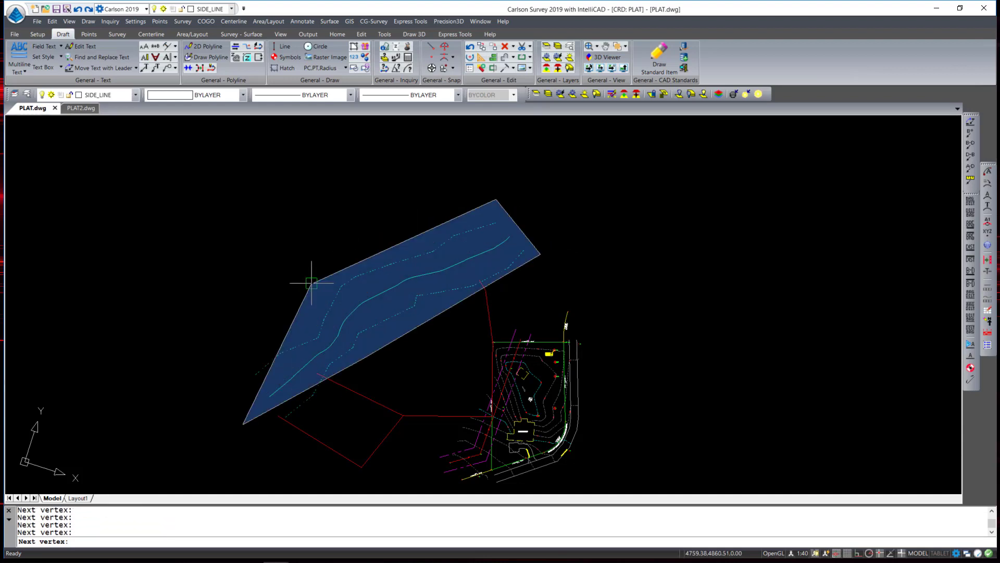
{"action": "left_click", "coordinate": [247, 364]}
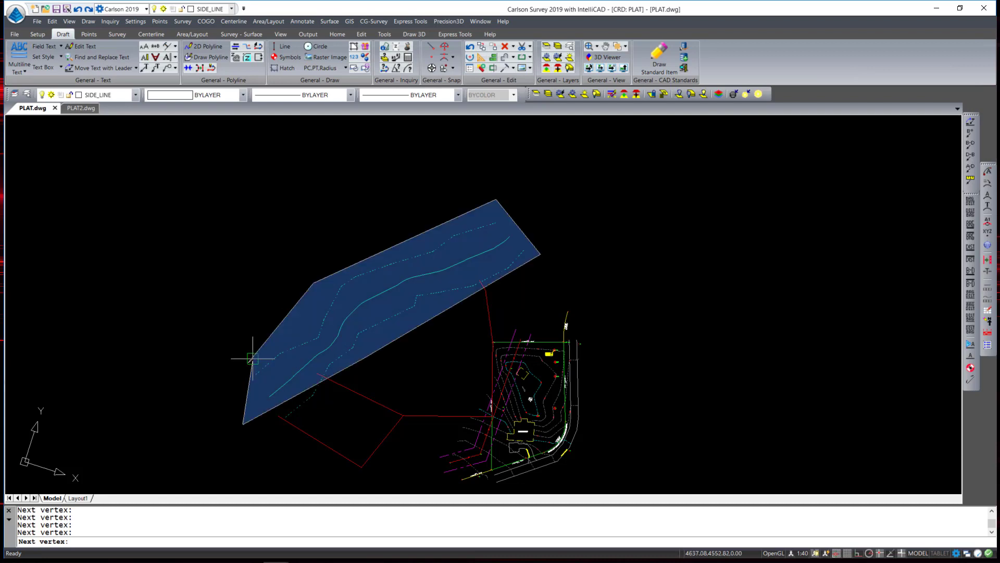
{"action": "key", "text": "Return"}
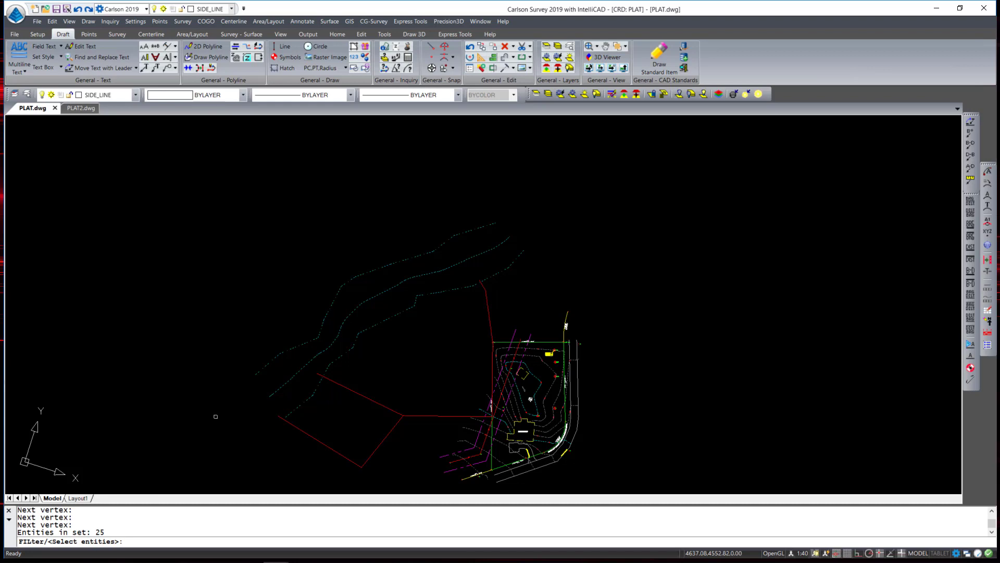
{"action": "key", "text": "Return"}
{"action": "left_click", "coordinate": [291, 379]}
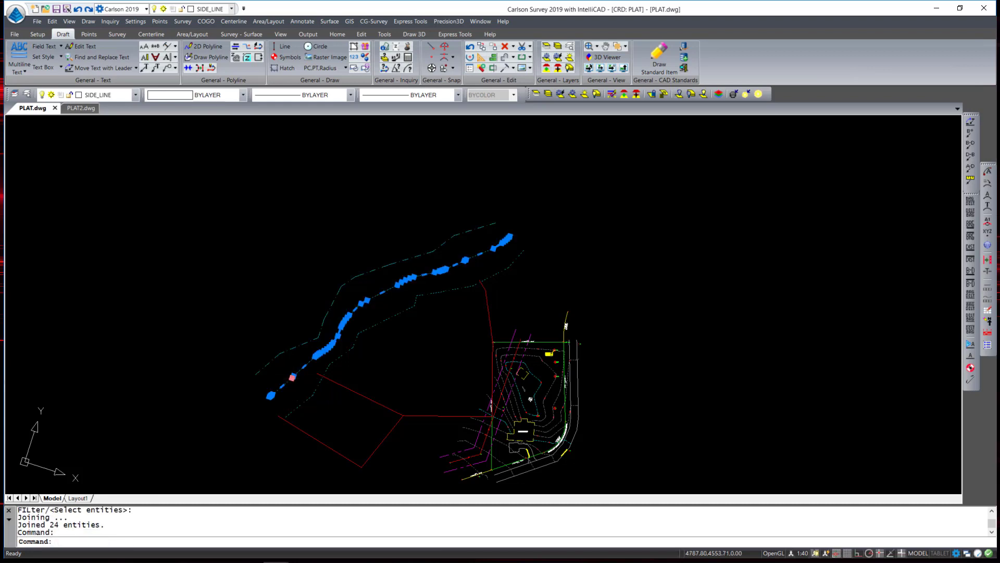
{"action": "mouse_move", "coordinate": [293, 382]}
{"action": "key", "text": "Escape"}
{"action": "key", "text": "Escape"}
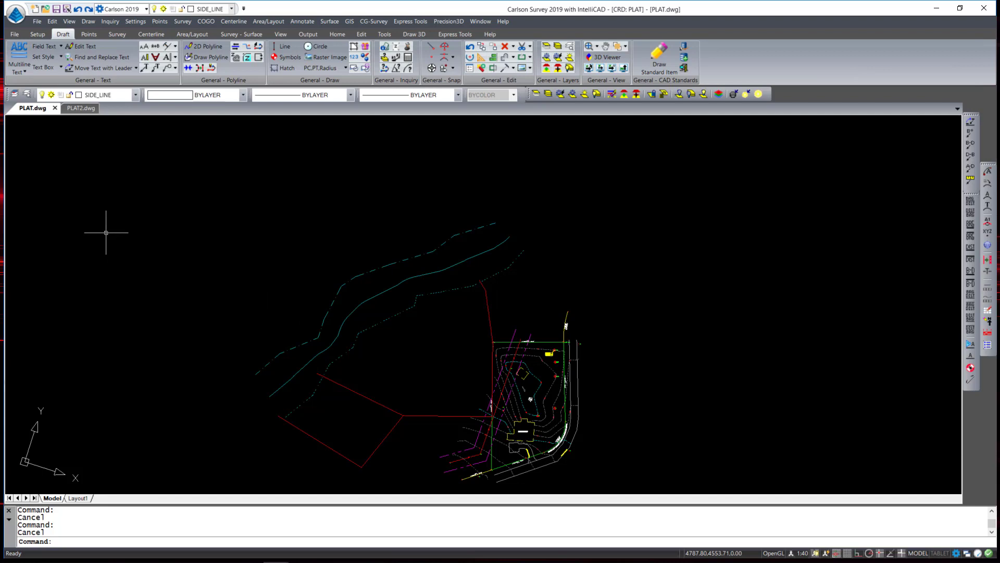
Step: Buffer-offset the joined corridor line 100 feet to its southeast side
{"action": "left_click", "coordinate": [51, 21]}
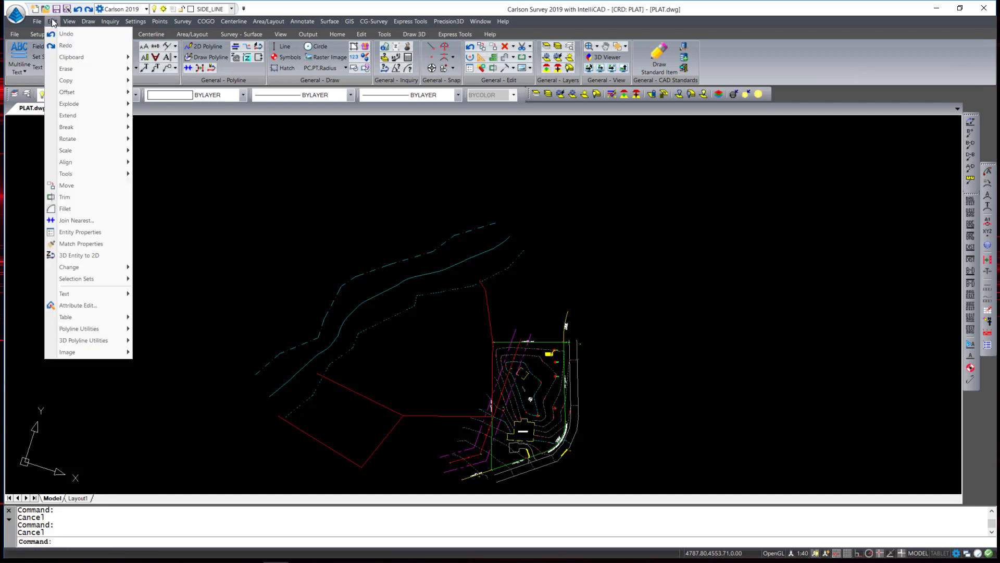
{"action": "mouse_move", "coordinate": [85, 97]}
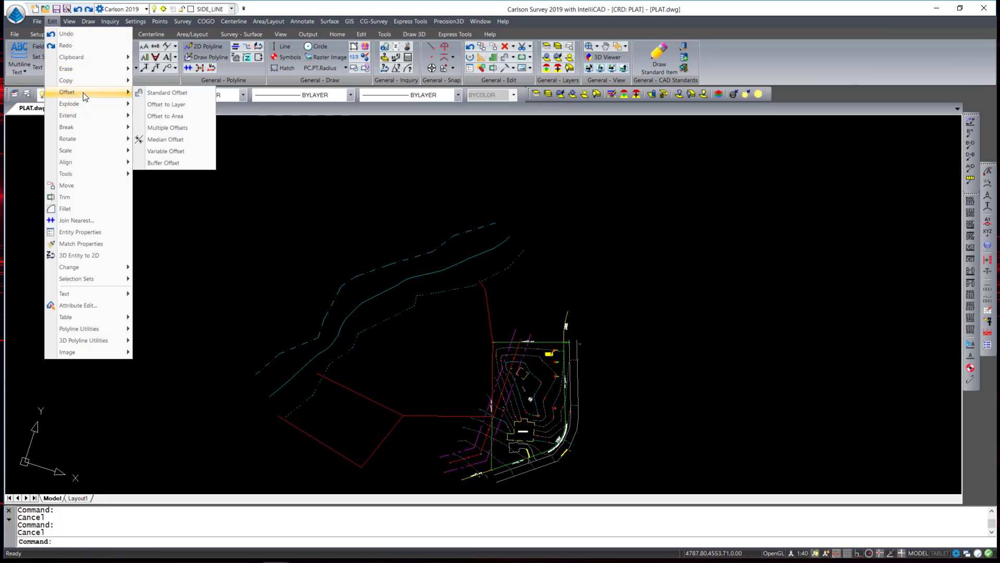
{"action": "left_click", "coordinate": [175, 164]}
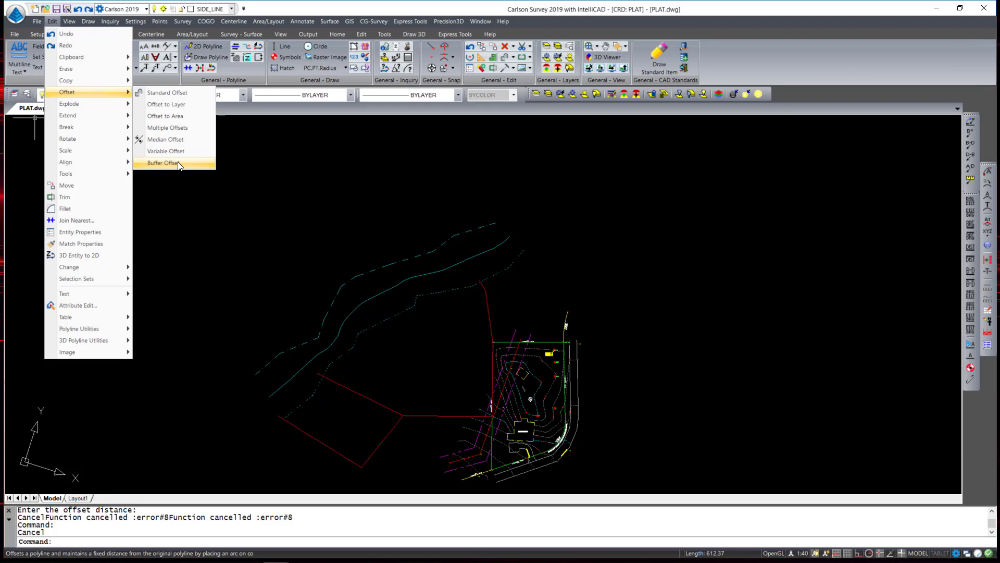
{"action": "left_click", "coordinate": [187, 166]}
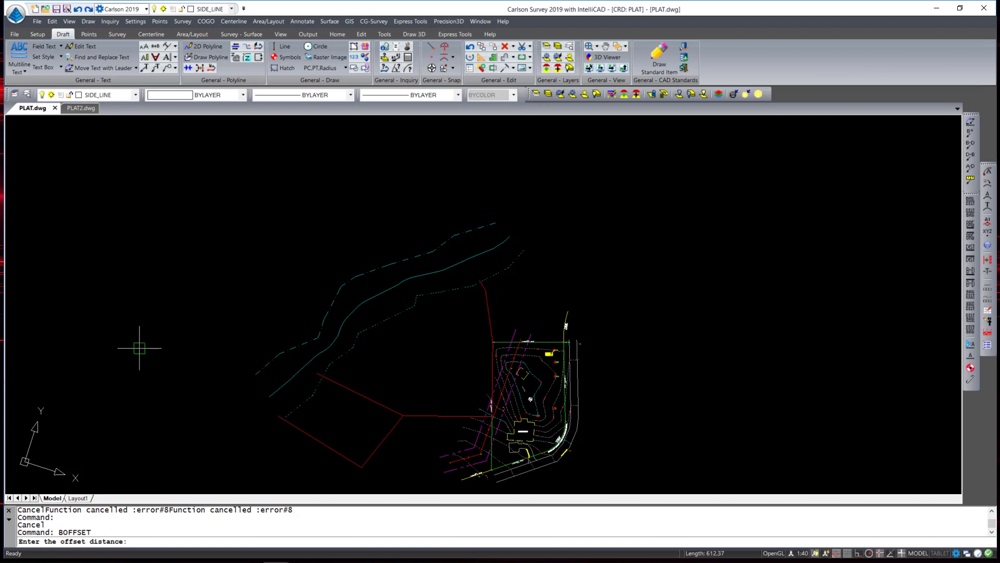
{"action": "type", "text": "100"}
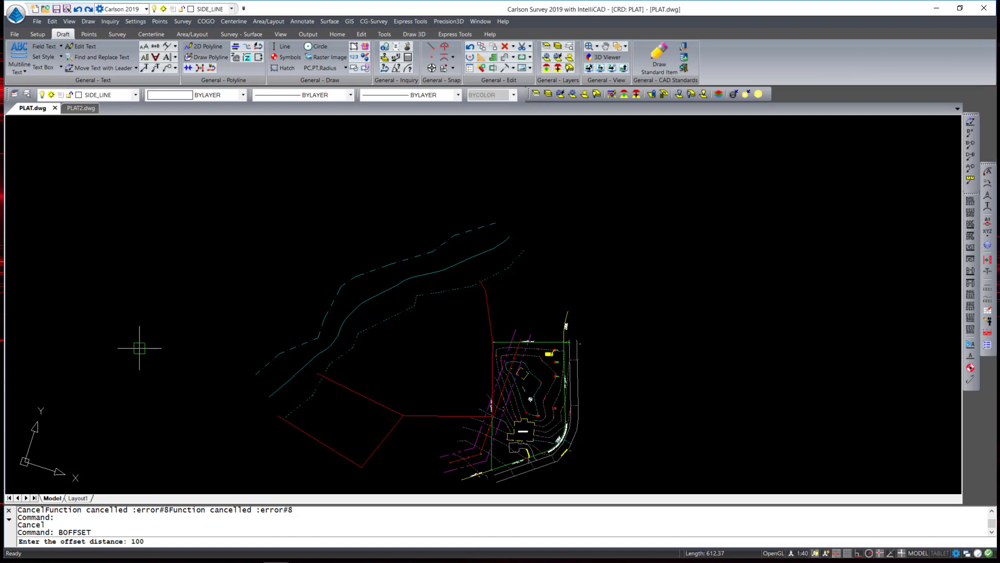
{"action": "key", "text": "Return"}
{"action": "left_click", "coordinate": [384, 319]}
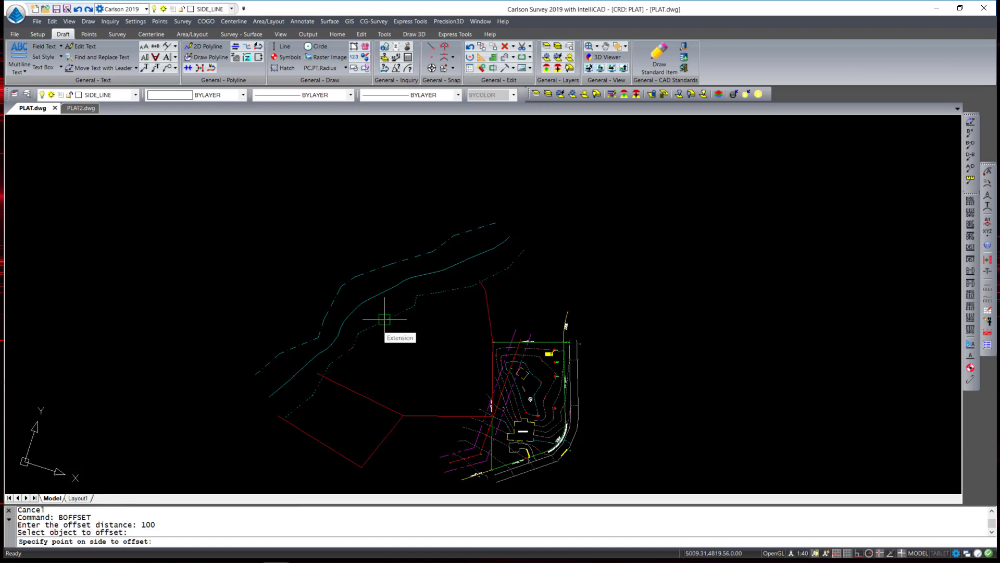
{"action": "left_click", "coordinate": [436, 374]}
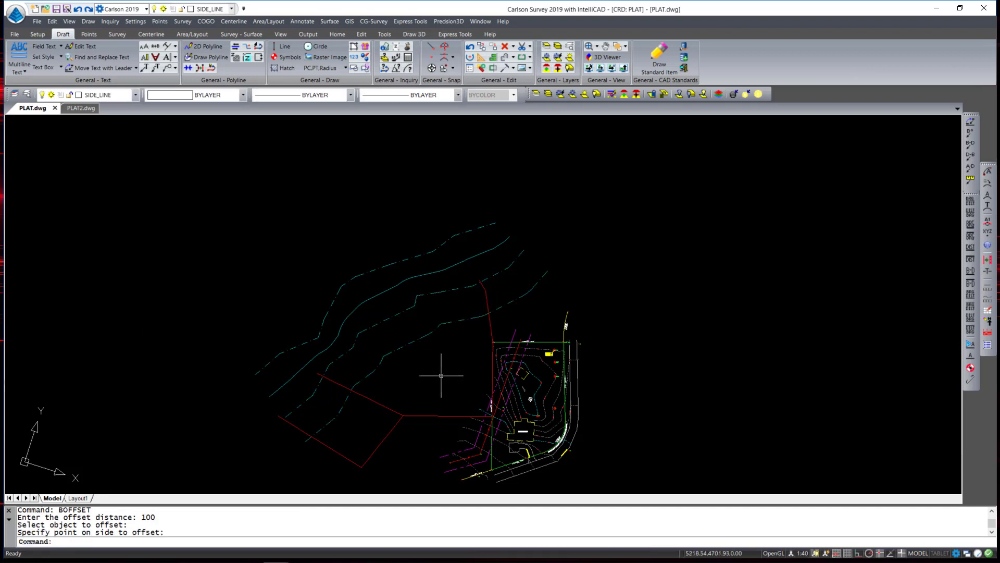
Step: Zoom and pan to inspect the dashed boundary lines and contours
{"action": "scroll", "coordinate": [500, 306], "scroll_direction": "up", "scroll_amount": 5}
{"action": "left_click", "coordinate": [396, 365]}
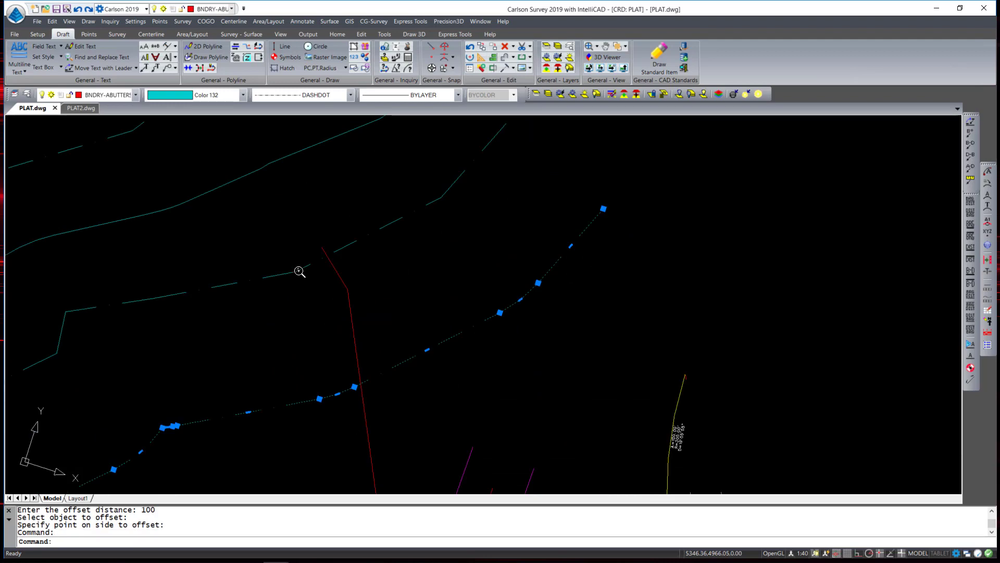
{"action": "middle_click_drag", "start_coordinate": [221, 469], "coordinate": [446, 373]}
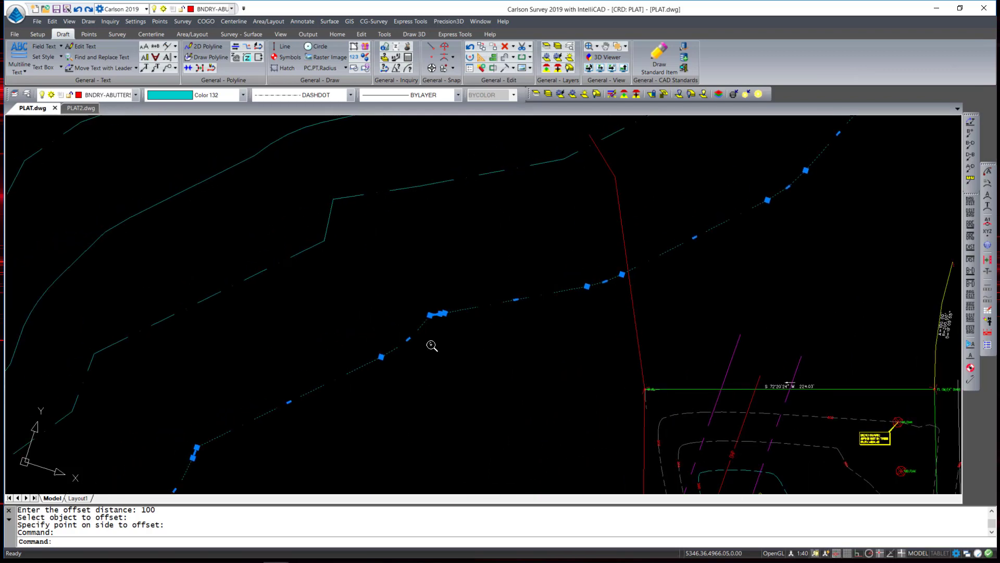
{"action": "scroll", "coordinate": [451, 390], "scroll_direction": "down", "scroll_amount": 2}
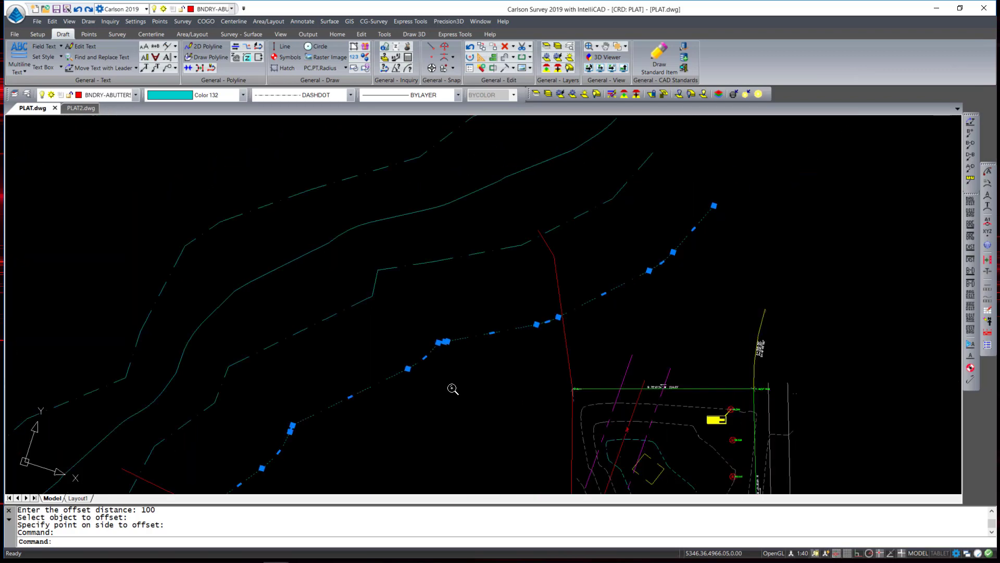
{"action": "scroll", "coordinate": [453, 389], "scroll_direction": "down", "scroll_amount": 4}
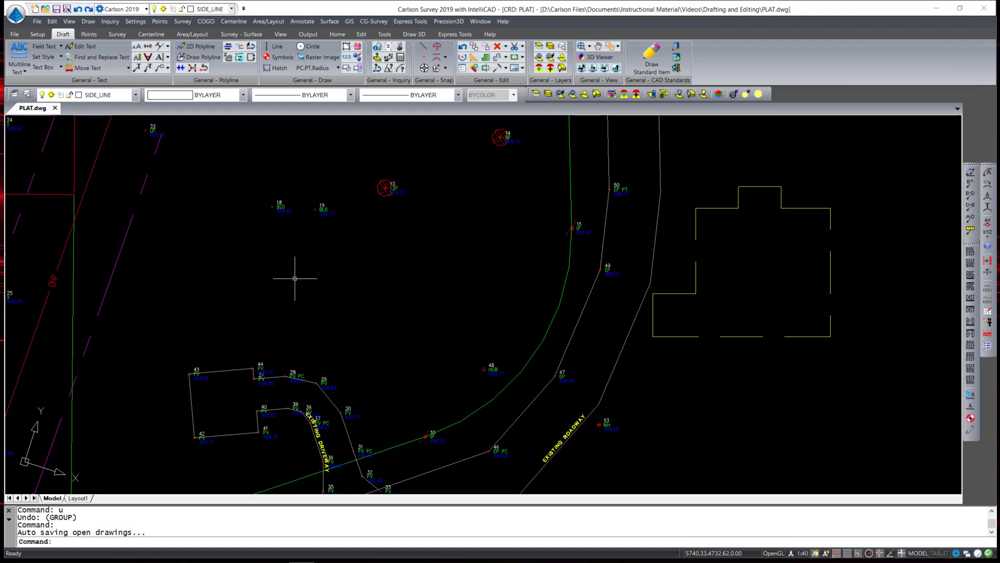
Step: Start the 2D Align command and select the house outline
{"action": "left_click", "coordinate": [52, 22]}
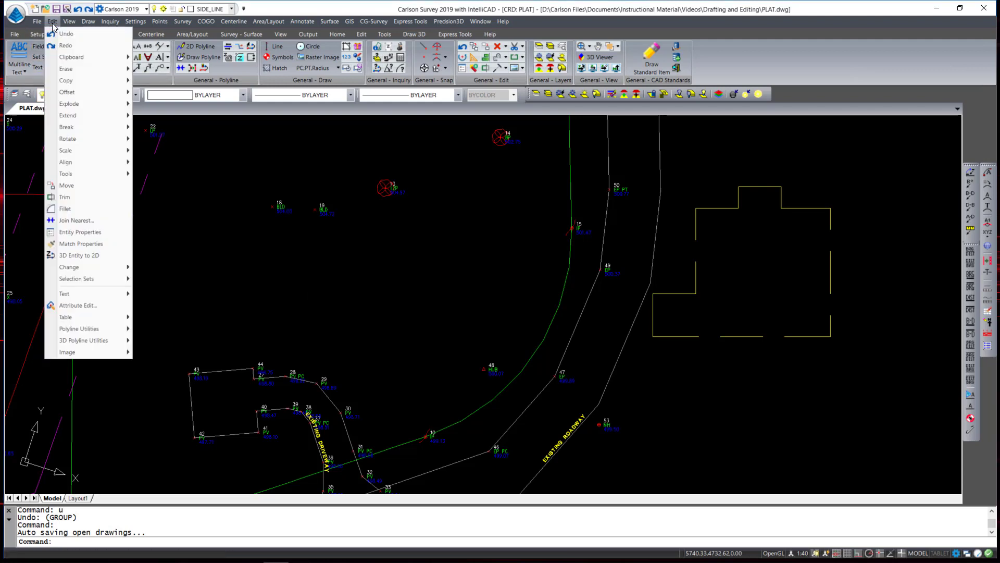
{"action": "mouse_move", "coordinate": [100, 166]}
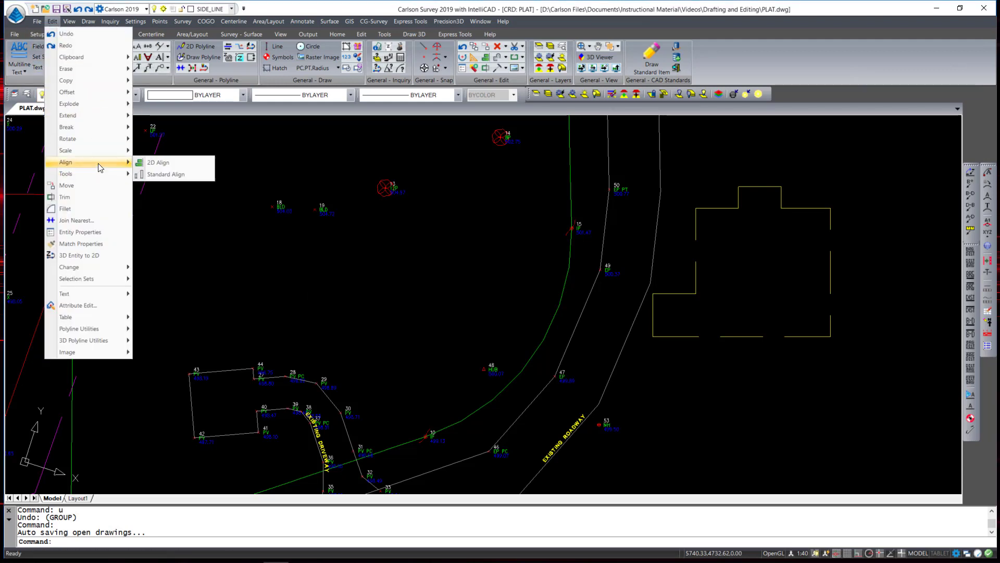
{"action": "left_click", "coordinate": [157, 164]}
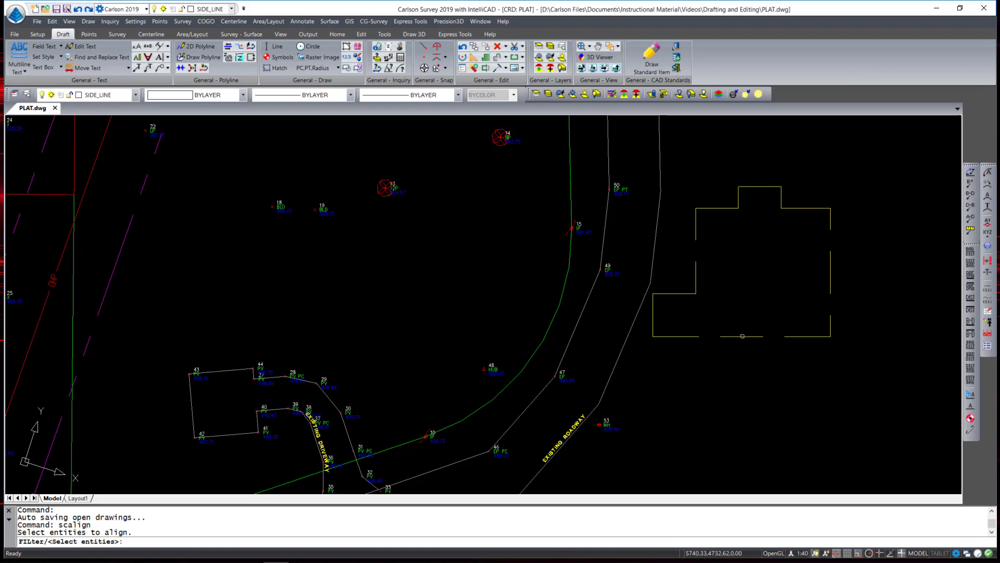
{"action": "left_click", "coordinate": [742, 336]}
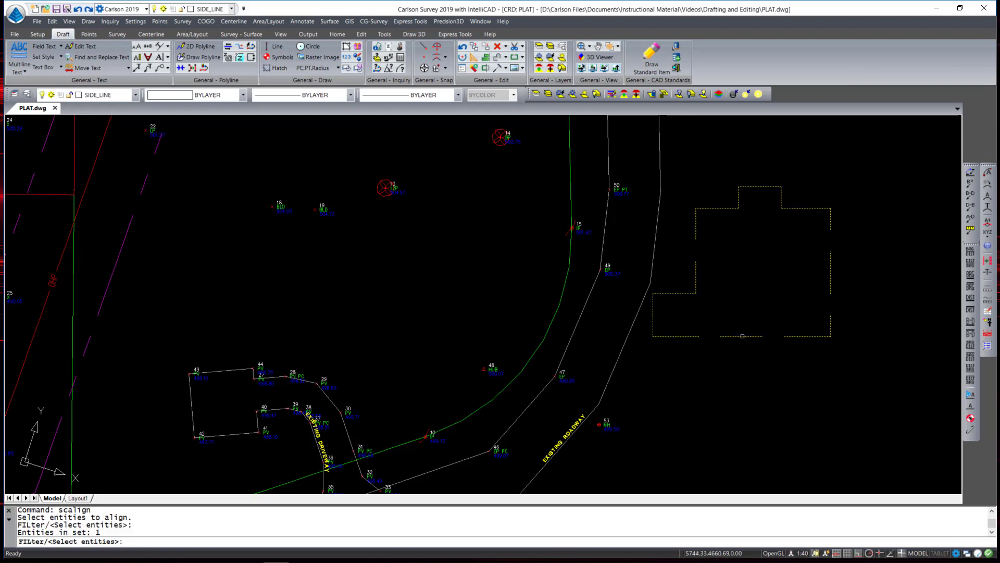
{"action": "key", "text": "Return"}
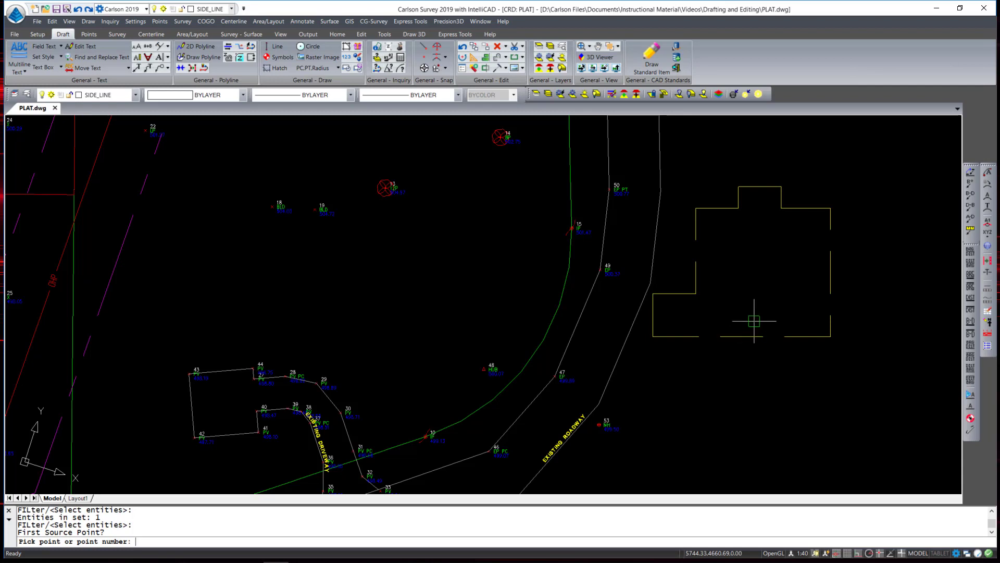
Step: Map the footprint's two source corners onto points 18 and 19, declining scaling
{"action": "left_click", "coordinate": [738, 187]}
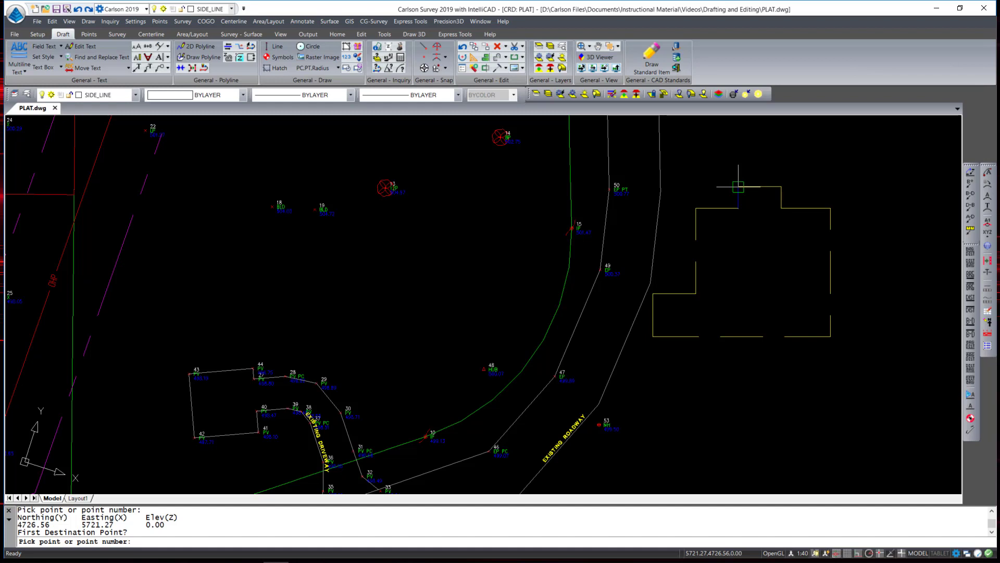
{"action": "type", "text": "18"}
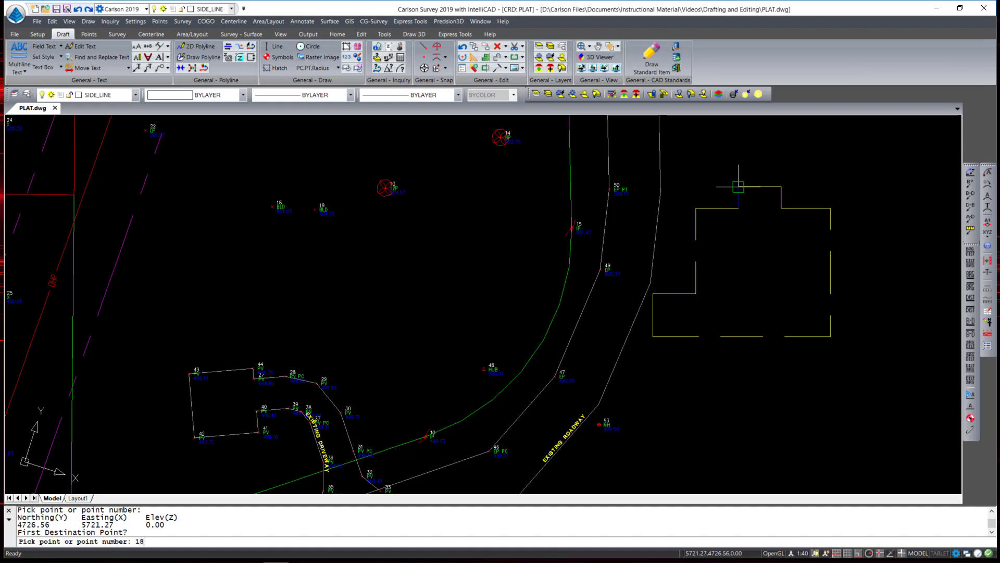
{"action": "key", "text": "Return"}
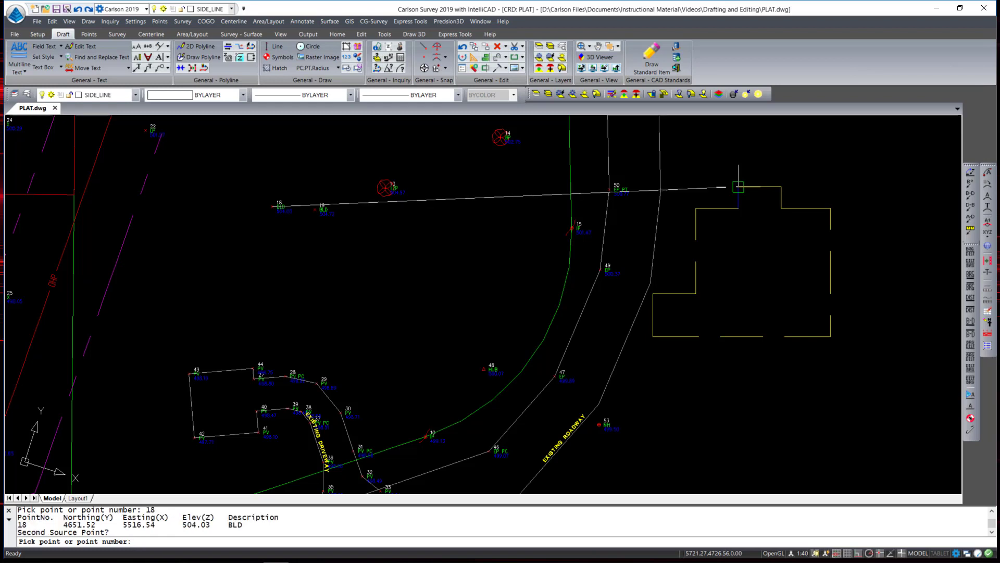
{"action": "left_click", "coordinate": [782, 186]}
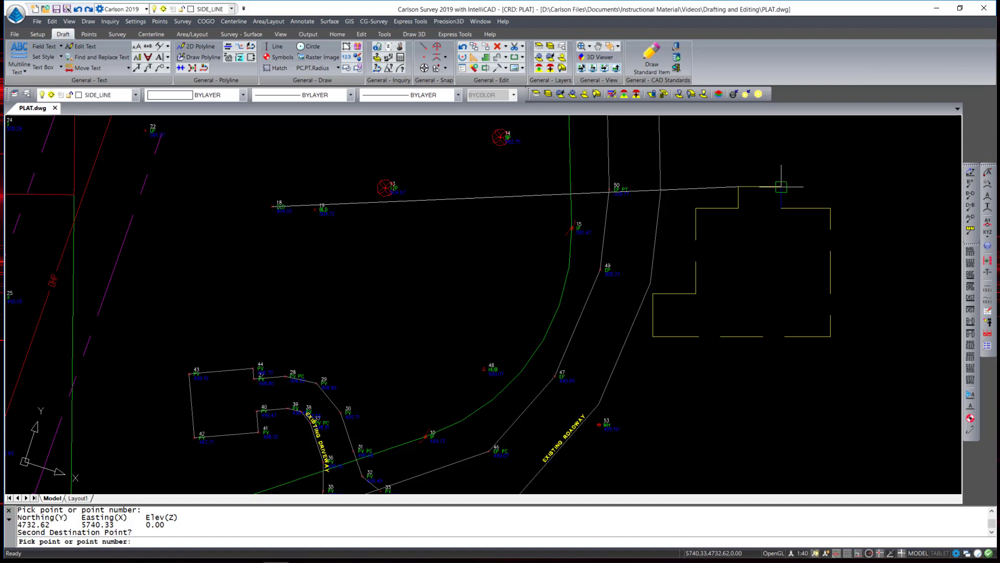
{"action": "type", "text": "19"}
{"action": "key", "text": "Return"}
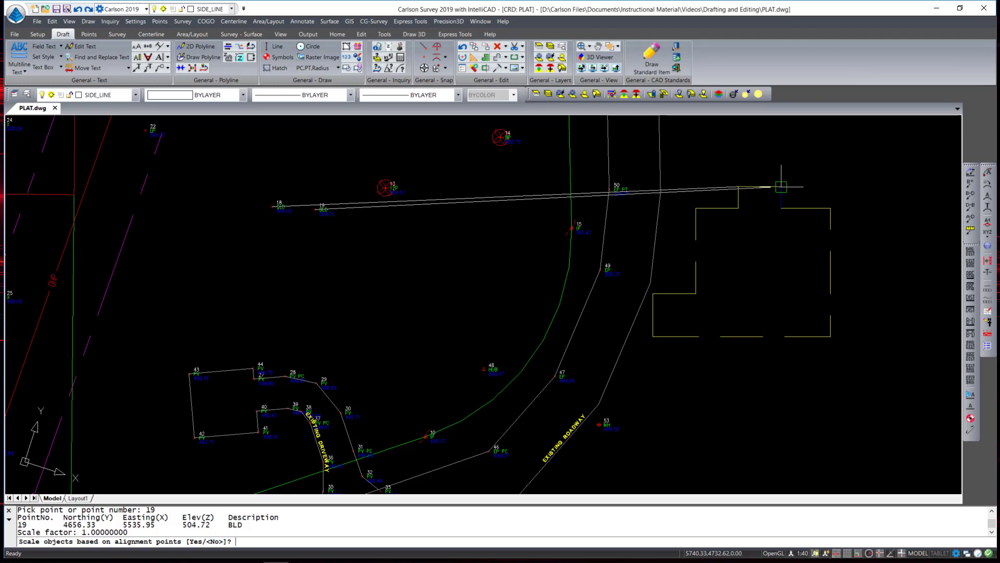
{"action": "type", "text": "n"}
{"action": "key", "text": "Return"}
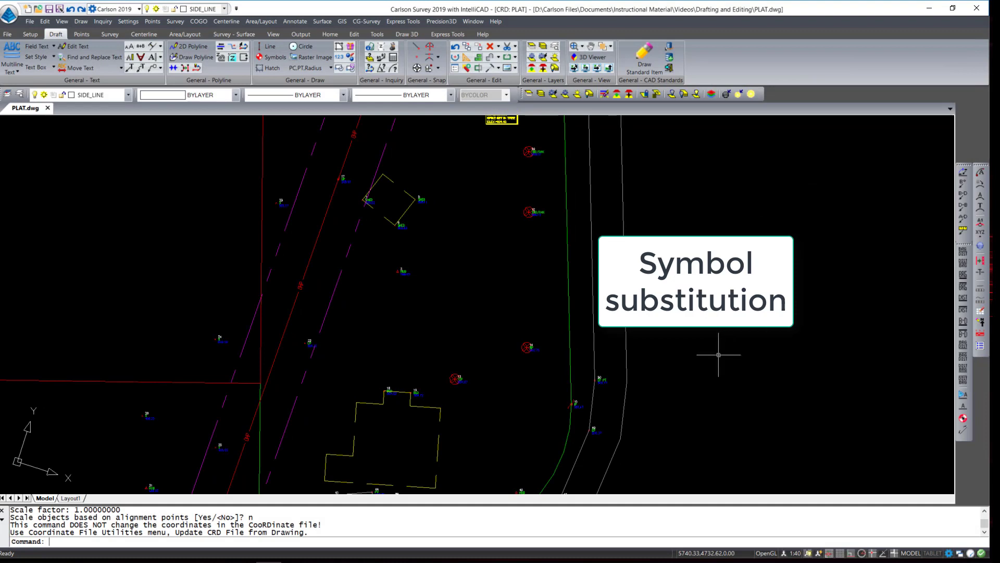
Step: Zoom and pan until trees 13 and 14 near the house fill the view
{"action": "scroll", "coordinate": [494, 394], "scroll_direction": "up", "scroll_amount": 5}
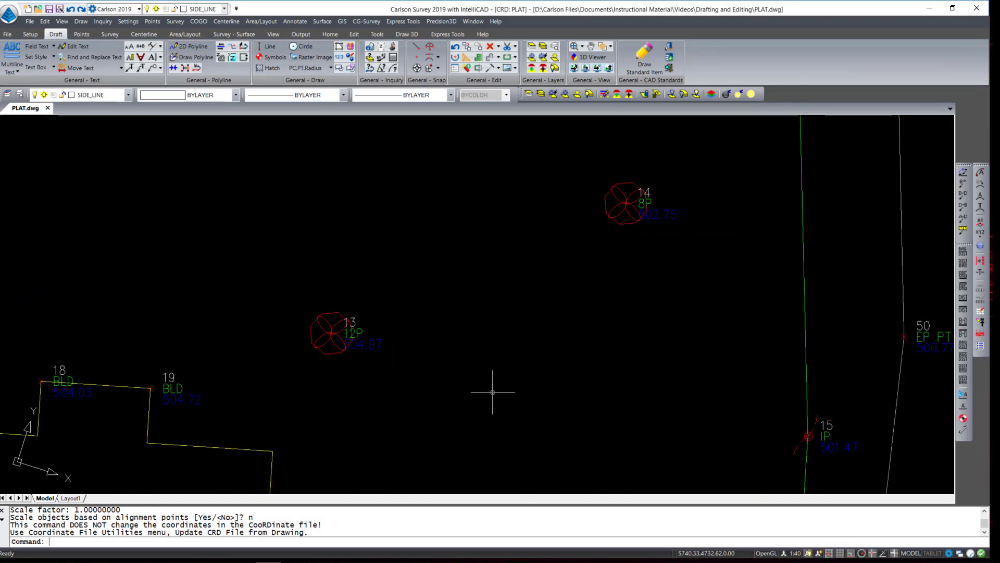
{"action": "scroll", "coordinate": [478, 389], "scroll_direction": "down", "scroll_amount": 4}
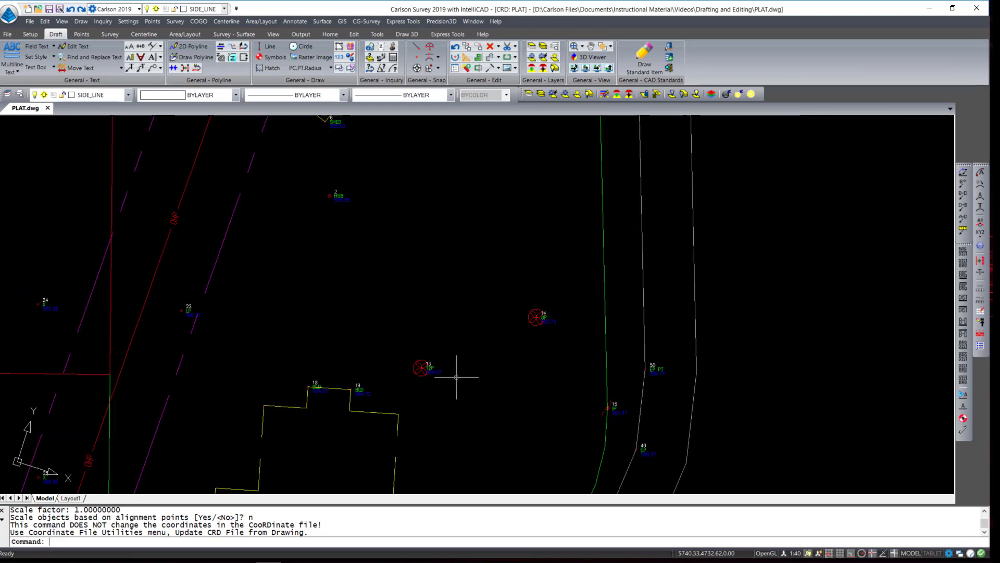
{"action": "middle_click_drag", "start_coordinate": [541, 253], "coordinate": [534, 276]}
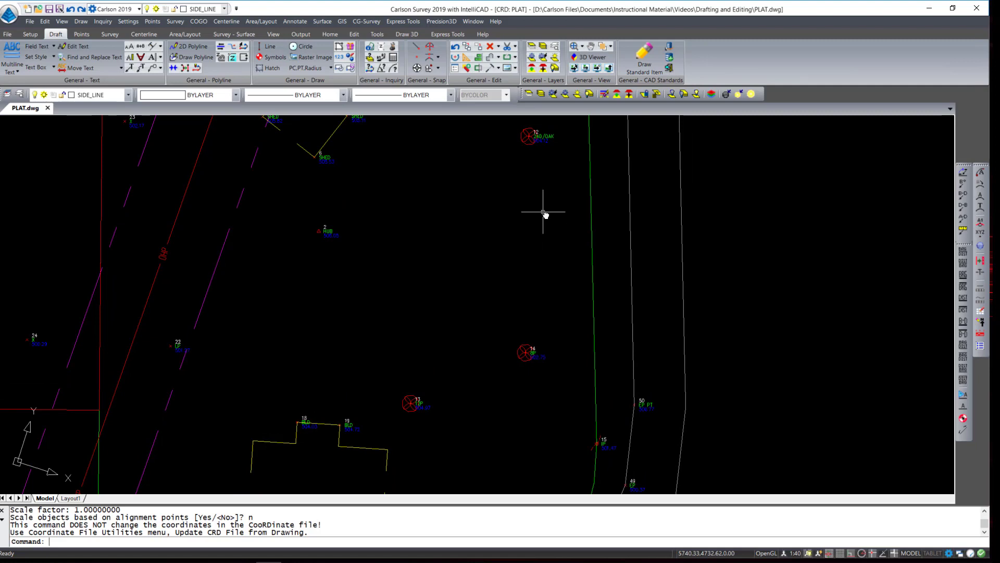
{"action": "middle_click_drag", "start_coordinate": [545, 212], "coordinate": [494, 405]}
{"action": "mouse_move", "coordinate": [495, 256]}
{"action": "middle_mouse_down"}
{"action": "mouse_move", "coordinate": [476, 335]}
{"action": "mouse_move", "coordinate": [484, 187]}
{"action": "middle_mouse_up"}
{"action": "middle_click_drag", "start_coordinate": [464, 363], "coordinate": [493, 229]}
{"action": "scroll", "coordinate": [453, 353], "scroll_direction": "up", "scroll_amount": 2}
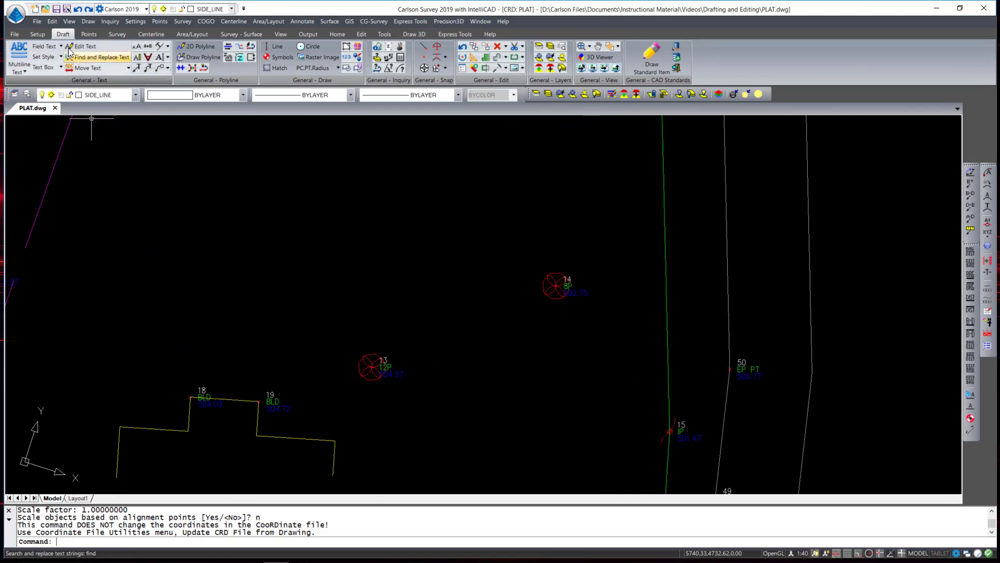
Step: Start the block Substitute command and pick tree 13's TREE3 block as the block to replace
{"action": "left_click", "coordinate": [53, 23]}
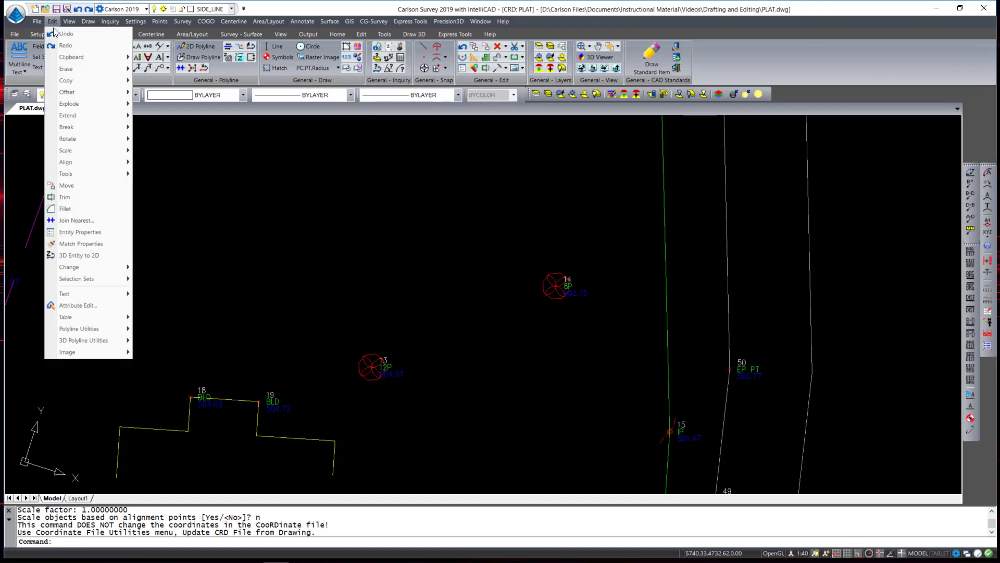
{"action": "mouse_move", "coordinate": [106, 269]}
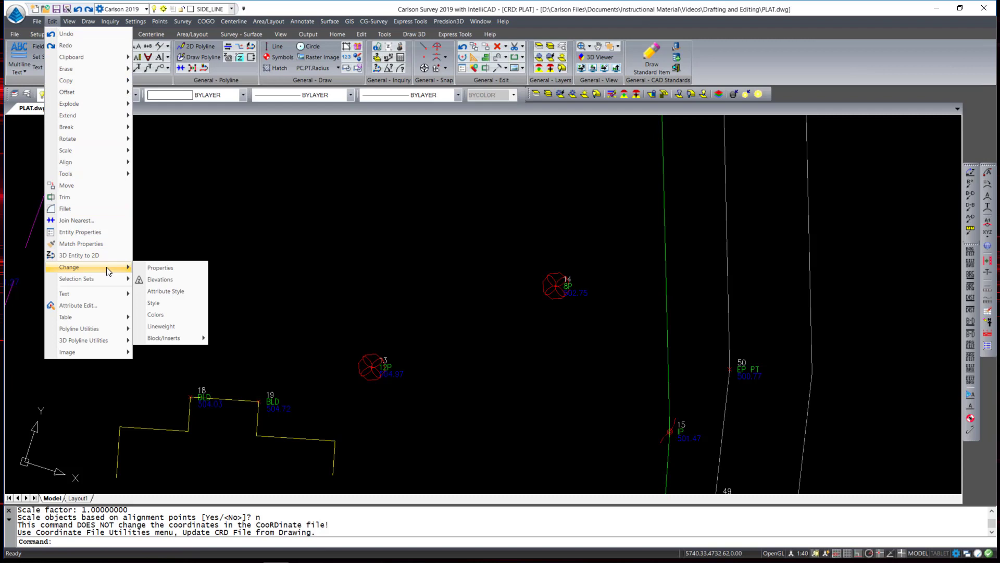
{"action": "mouse_move", "coordinate": [170, 340]}
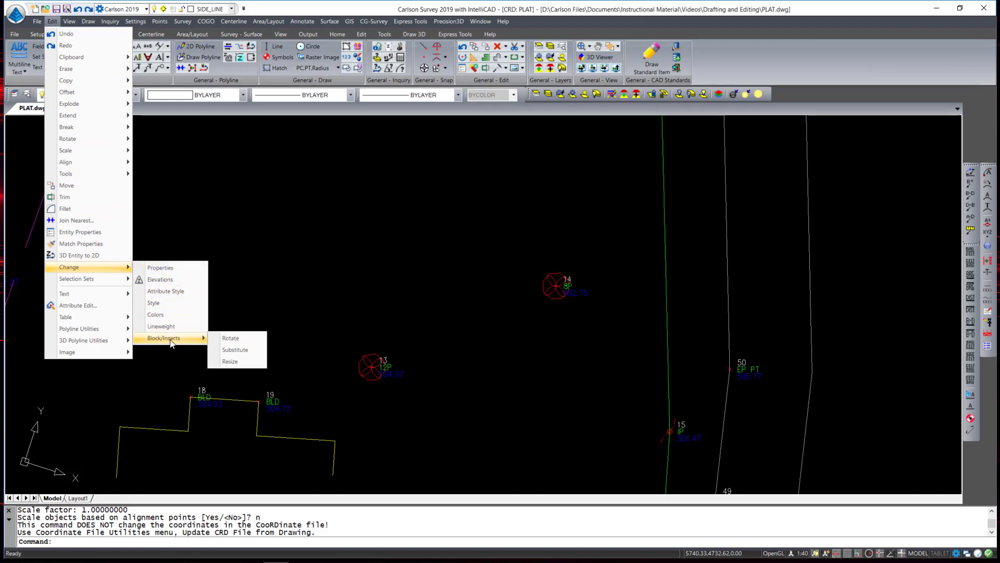
{"action": "left_click", "coordinate": [248, 349]}
{"action": "left_click_drag", "start_coordinate": [706, 164], "coordinate": [702, 136]}
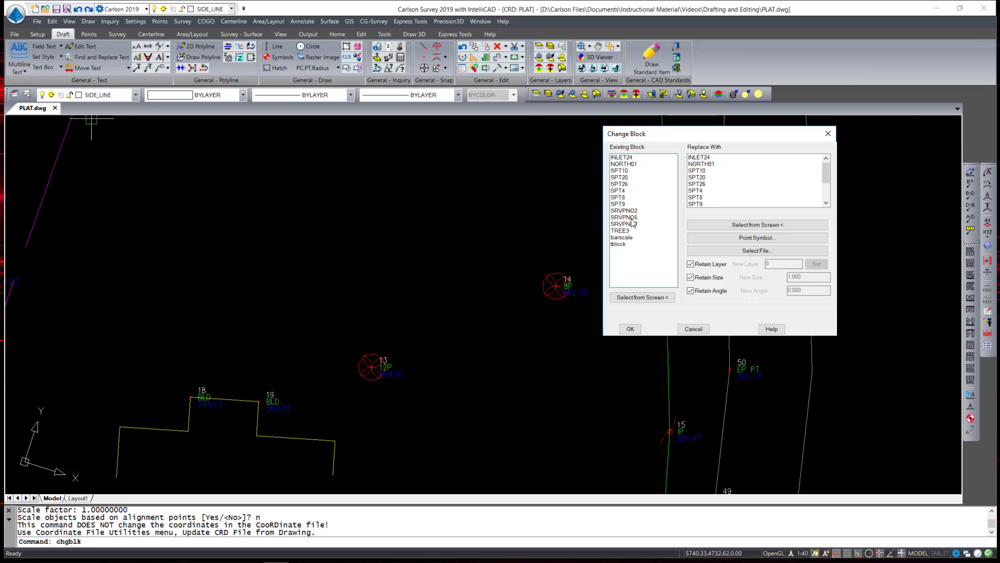
{"action": "left_click", "coordinate": [645, 298]}
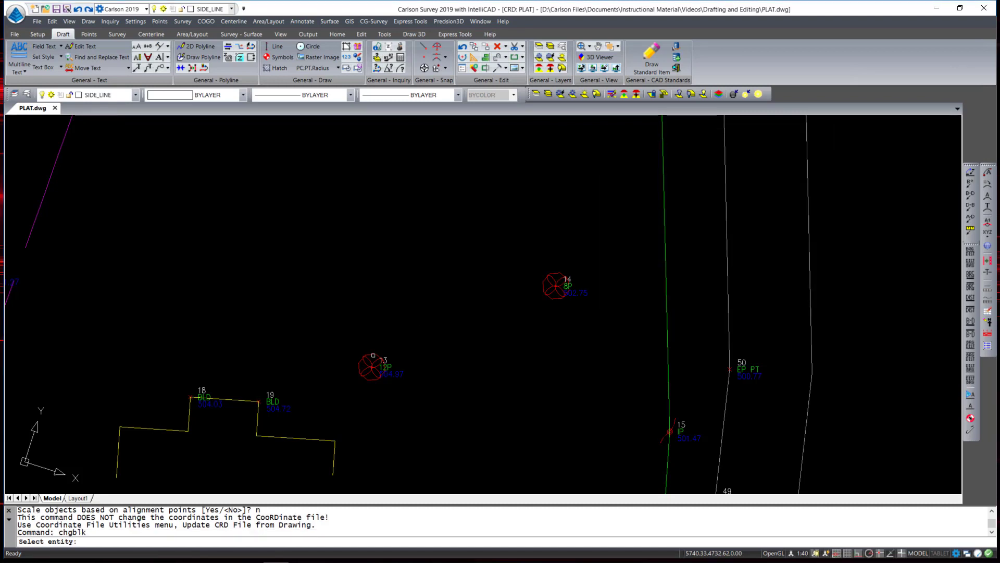
{"action": "left_click", "coordinate": [374, 355]}
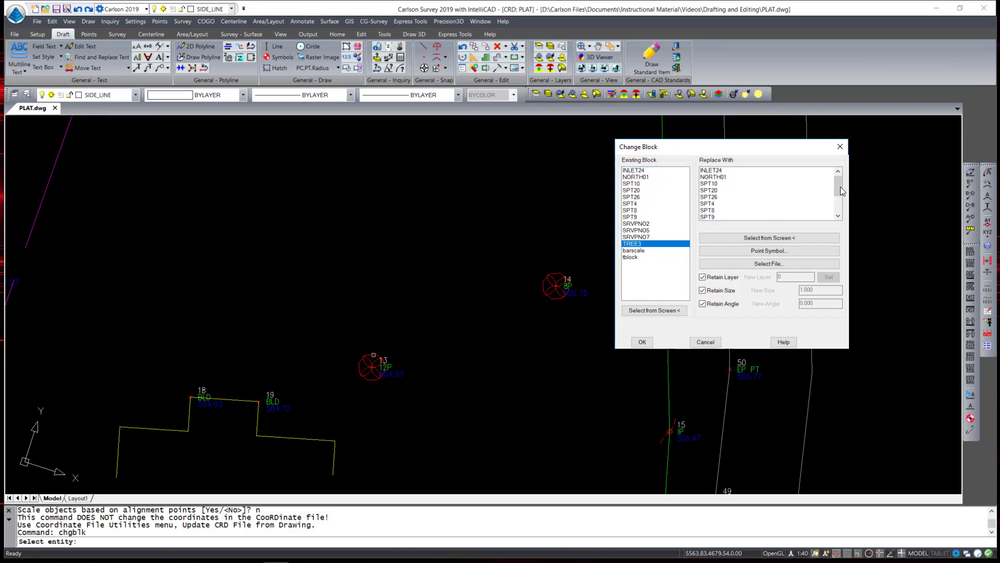
{"action": "mouse_move", "coordinate": [839, 186]}
{"action": "left_mouse_down"}
{"action": "mouse_move", "coordinate": [839, 205]}
{"action": "mouse_move", "coordinate": [839, 183]}
{"action": "left_mouse_up"}
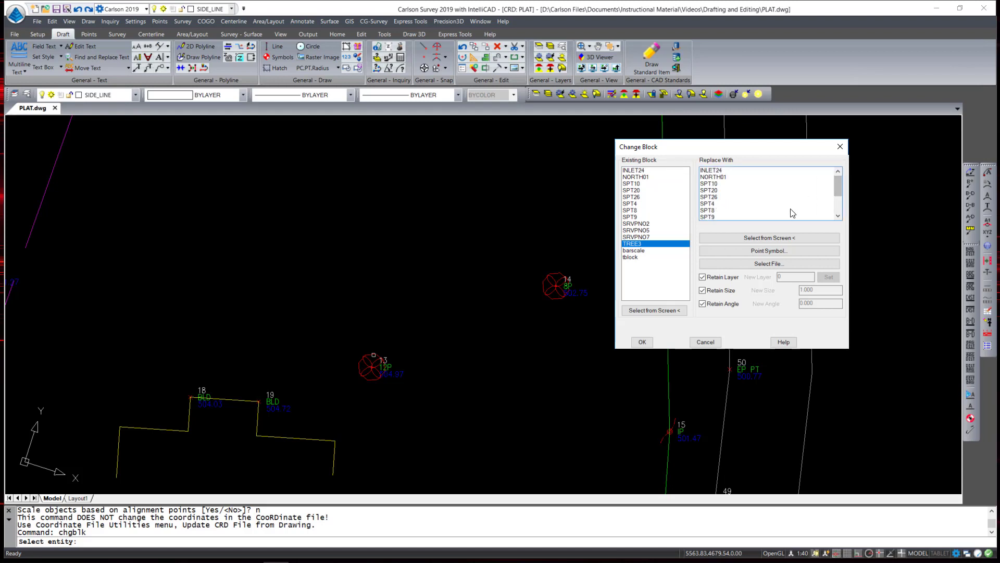
Step: Pick TREE22 from the Trees point-symbol library as the replacement block
{"action": "left_click", "coordinate": [764, 253]}
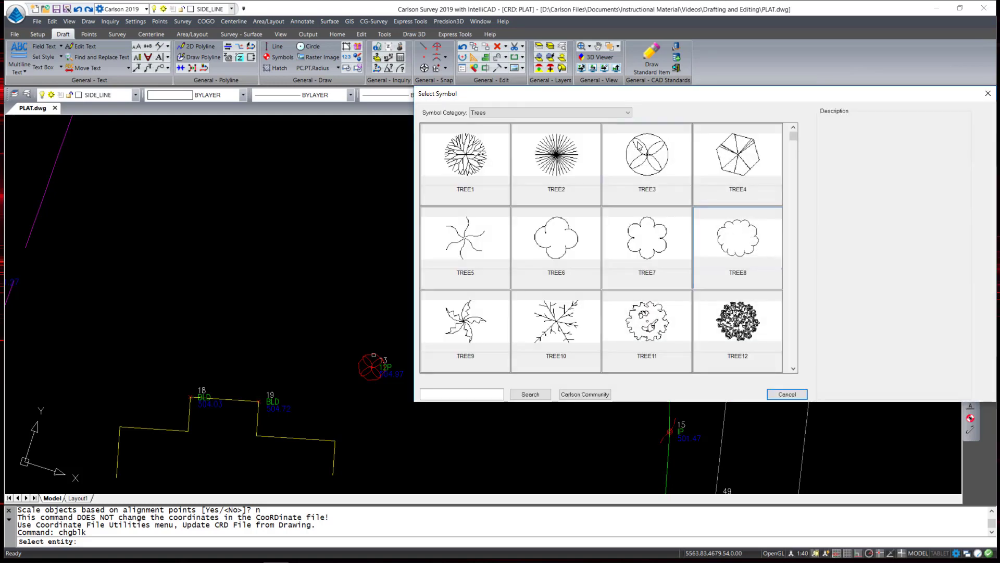
{"action": "left_click", "coordinate": [628, 113]}
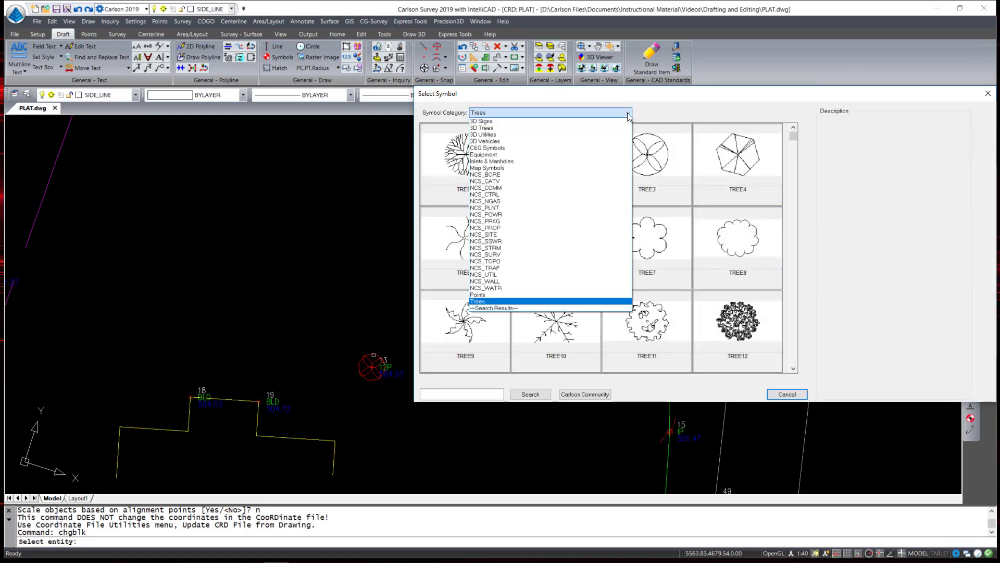
{"action": "scroll", "coordinate": [556, 313], "scroll_direction": "down", "scroll_amount": 3}
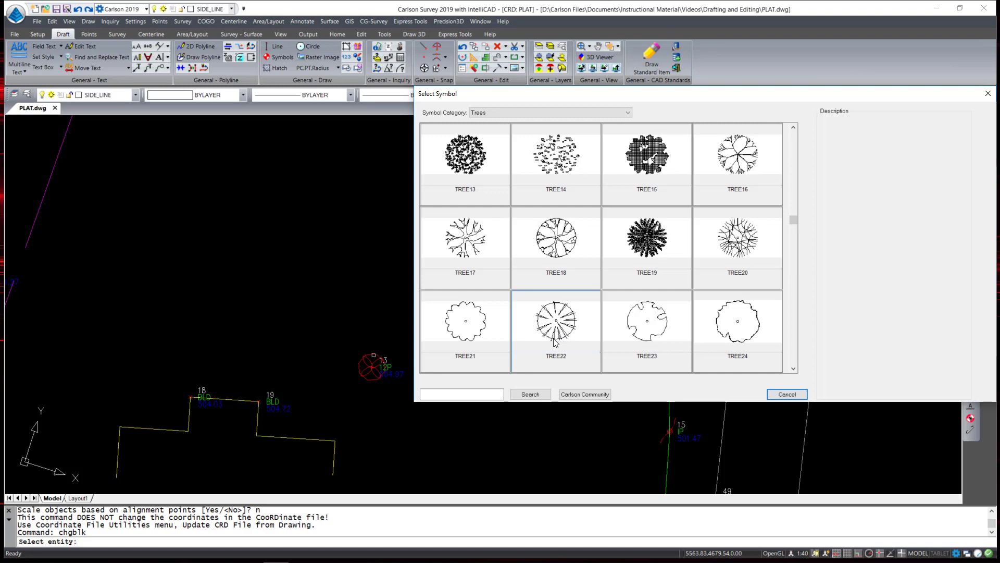
{"action": "left_click", "coordinate": [556, 339]}
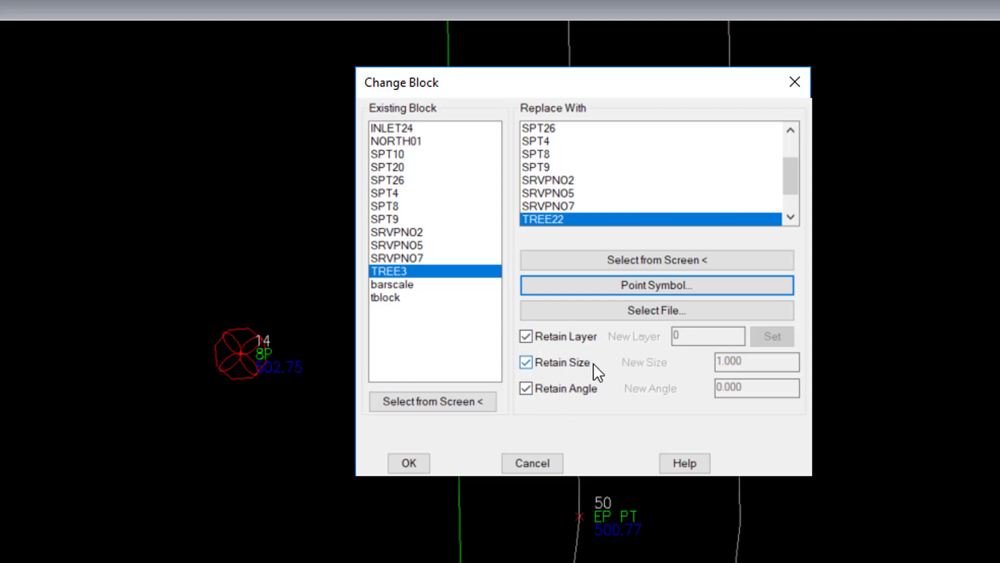
Step: Turn off Retain Size, set New Size to 15, and accept the substitution settings
{"action": "left_click", "coordinate": [526, 363]}
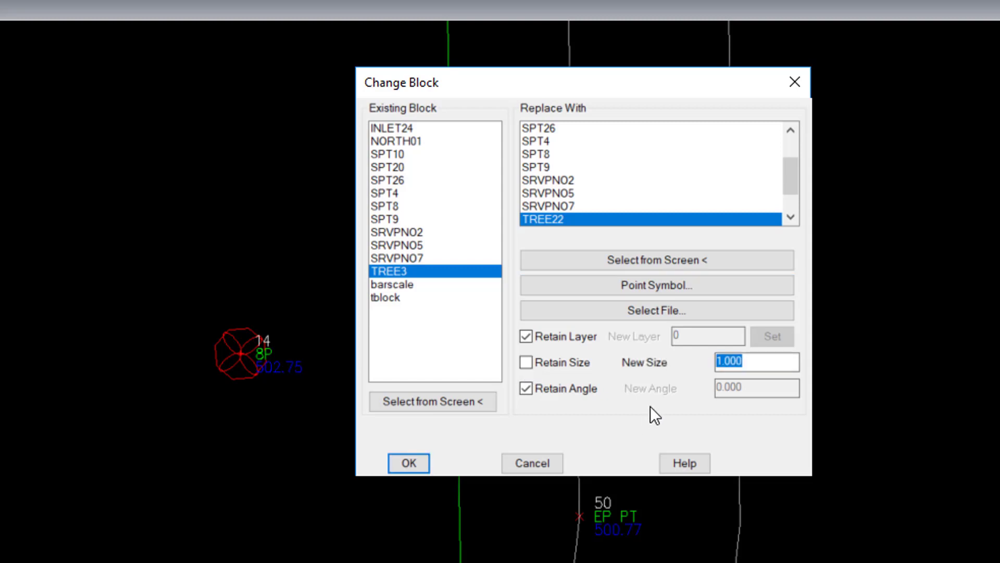
{"action": "type", "text": "15"}
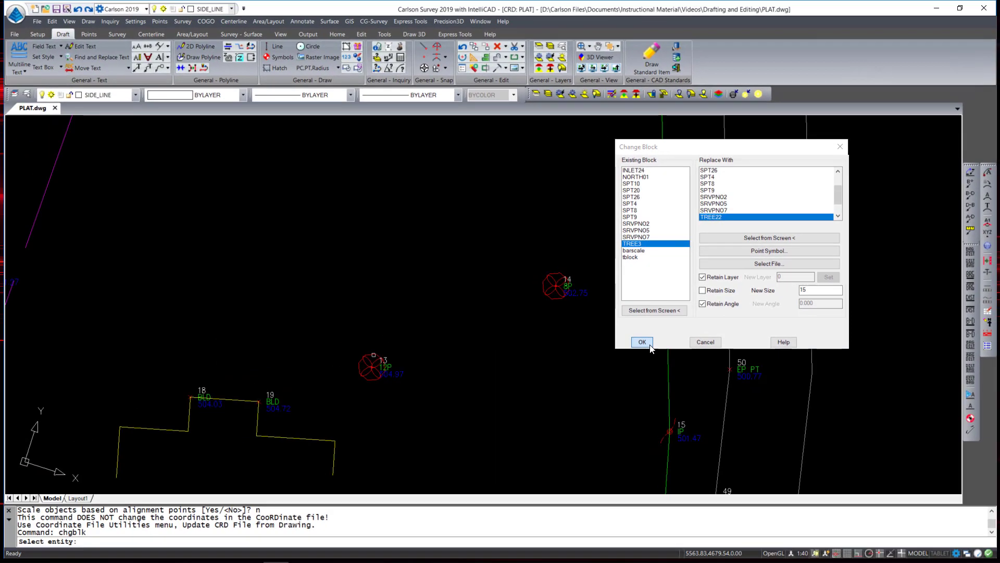
{"action": "left_click", "coordinate": [495, 426]}
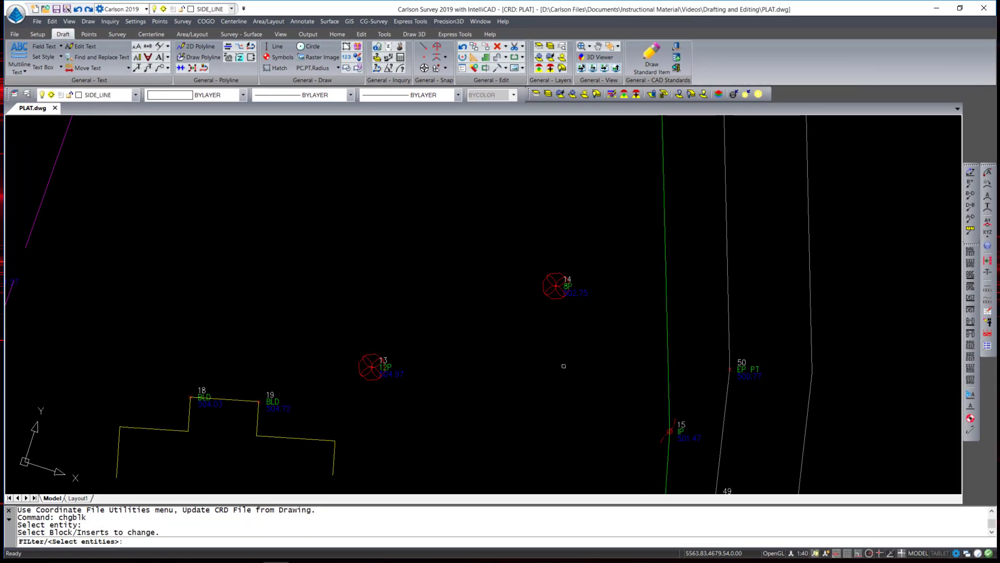
Step: Window-select tree blocks 13 and 14 beside the house for Change Block
{"action": "scroll", "coordinate": [564, 365], "scroll_direction": "down", "scroll_amount": 5}
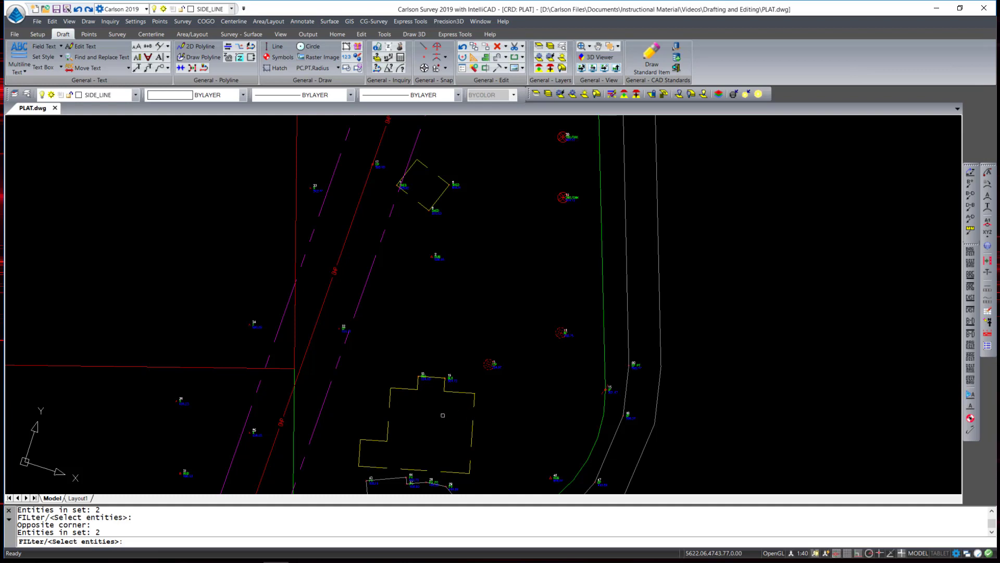
{"action": "left_click", "coordinate": [423, 426]}
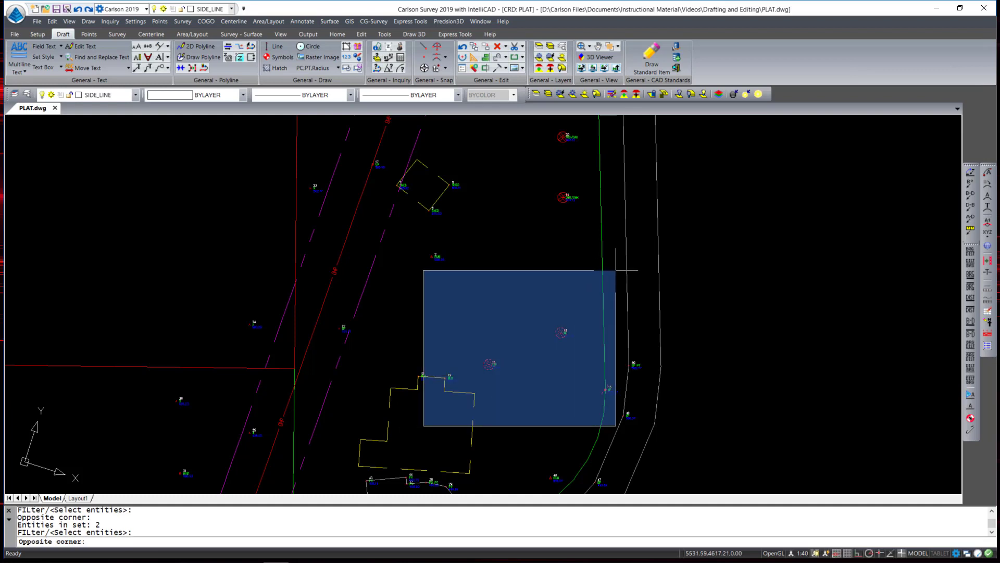
{"action": "left_click", "coordinate": [616, 270]}
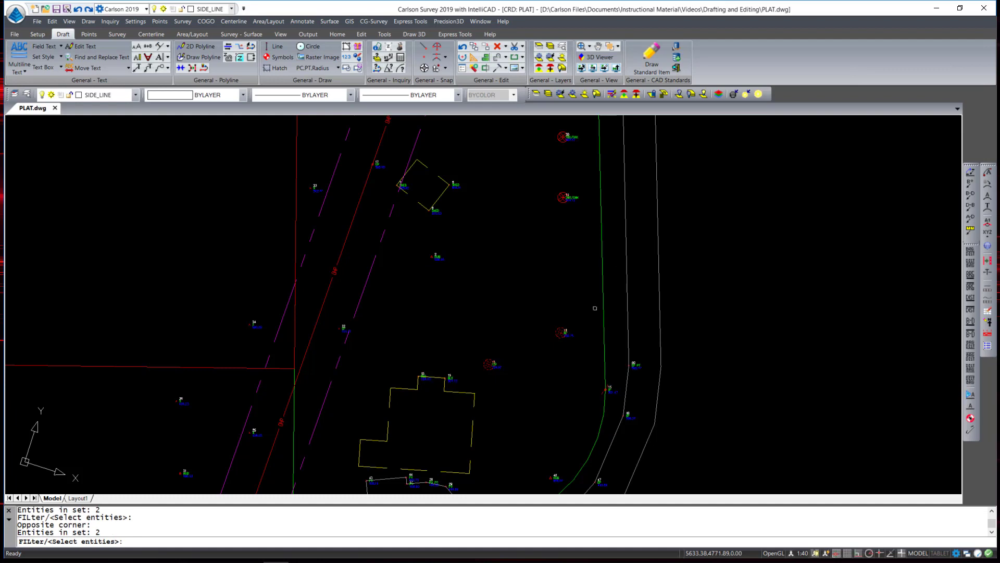